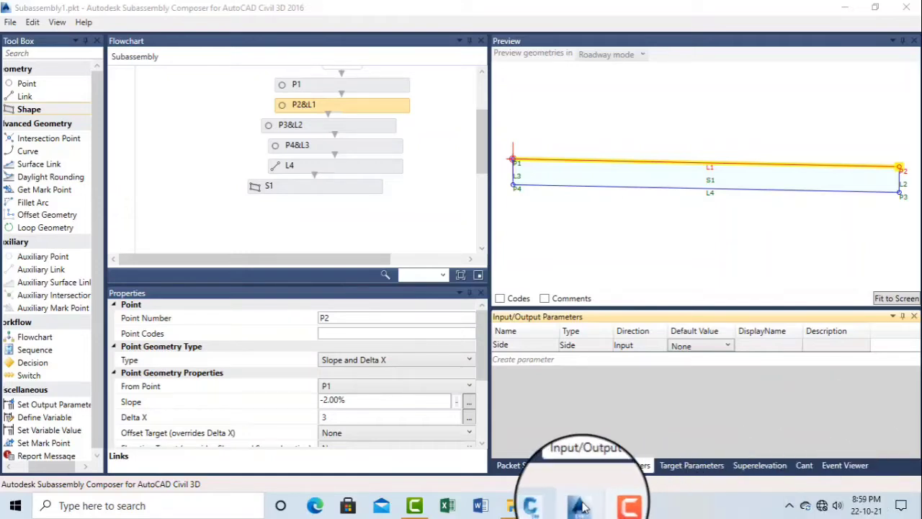
Step: View the lane assembly in Civil 3D and inspect the subassembly's packet settings in Subassembly Composer
{"action": "left_click", "coordinate": [553, 508]}
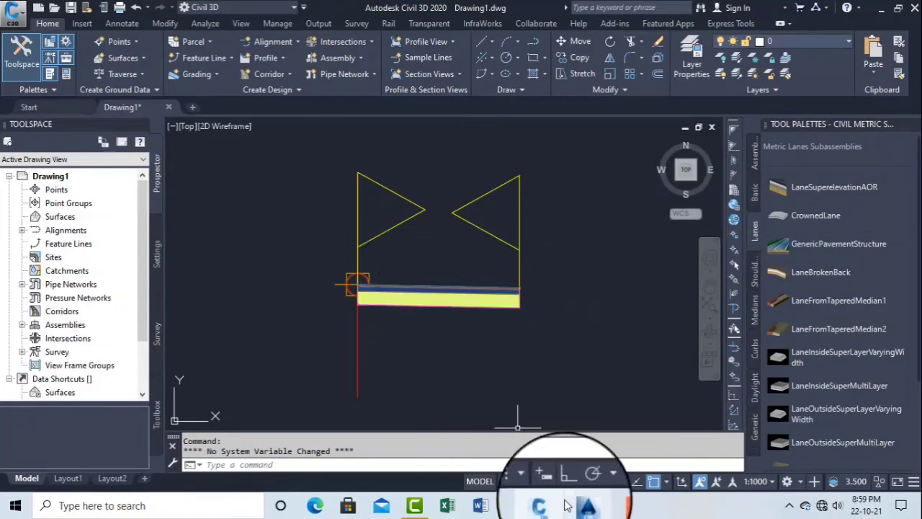
{"action": "left_click", "coordinate": [587, 505]}
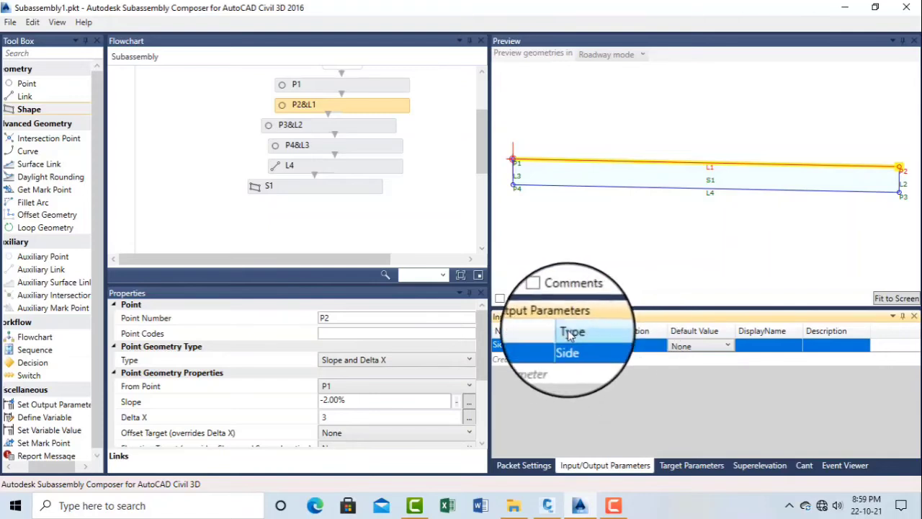
{"action": "left_click", "coordinate": [519, 468]}
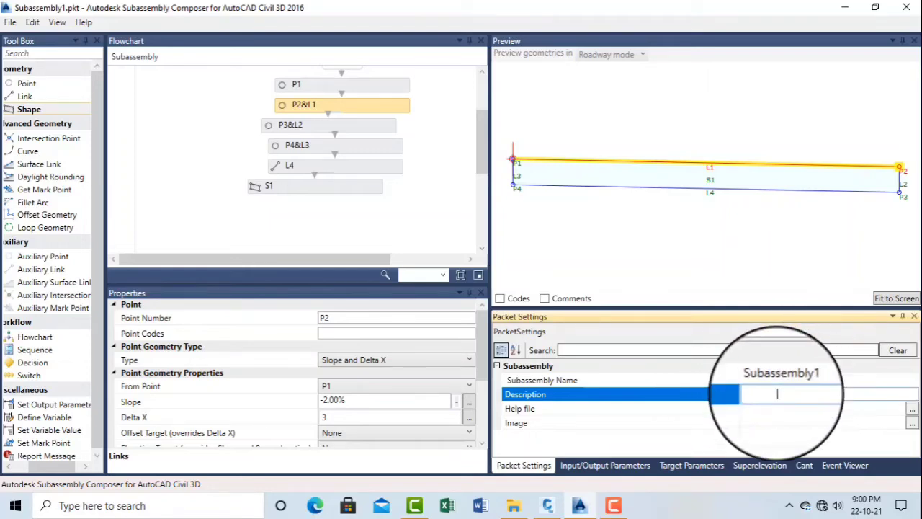
{"action": "left_click", "coordinate": [808, 396]}
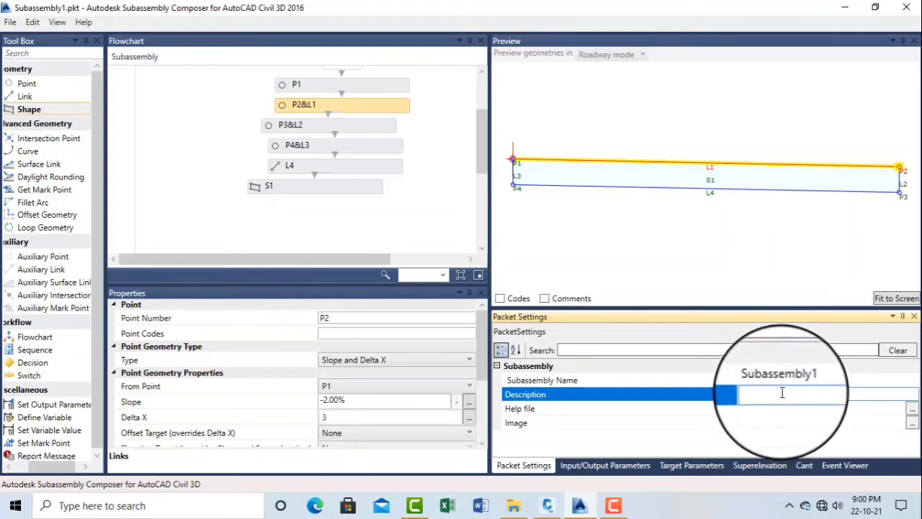
Step: Set the default value of the Side input parameter to Right, checking the lane assembly in Civil 3D
{"action": "left_click", "coordinate": [592, 467]}
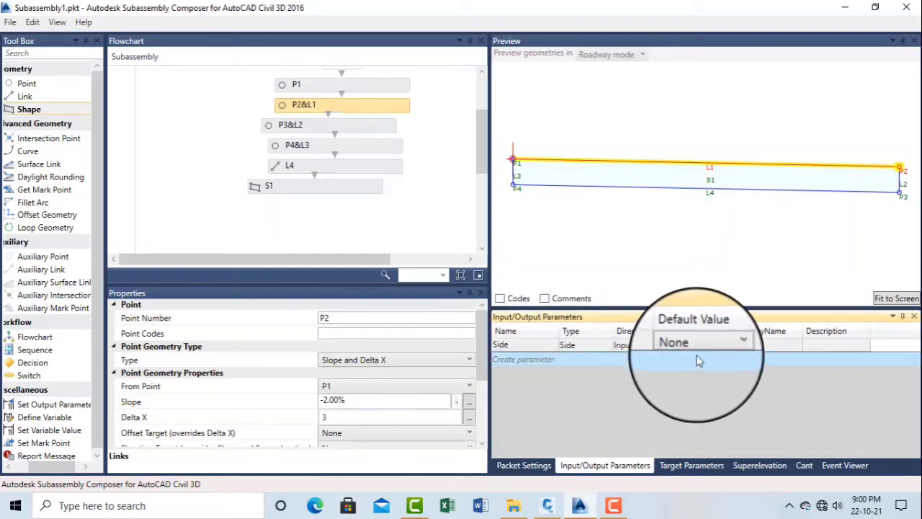
{"action": "left_click", "coordinate": [716, 347]}
{"action": "left_click", "coordinate": [721, 350]}
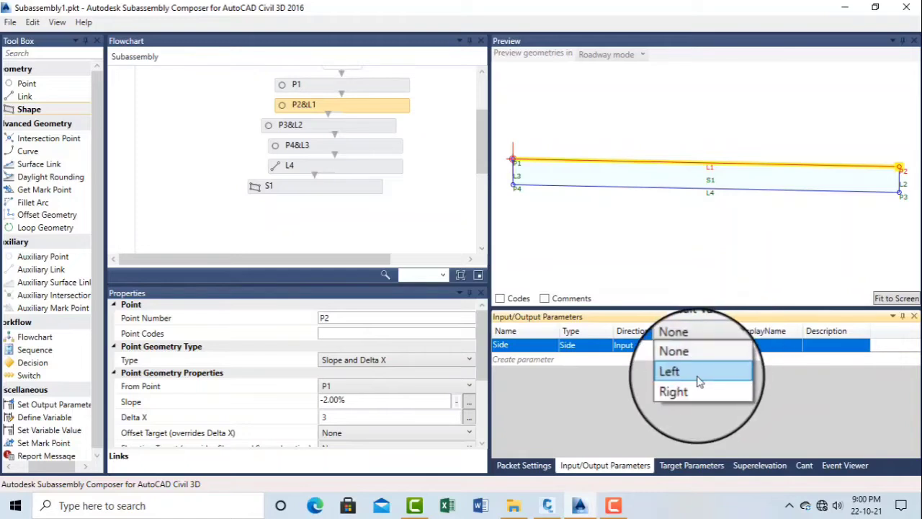
{"action": "left_click", "coordinate": [548, 505]}
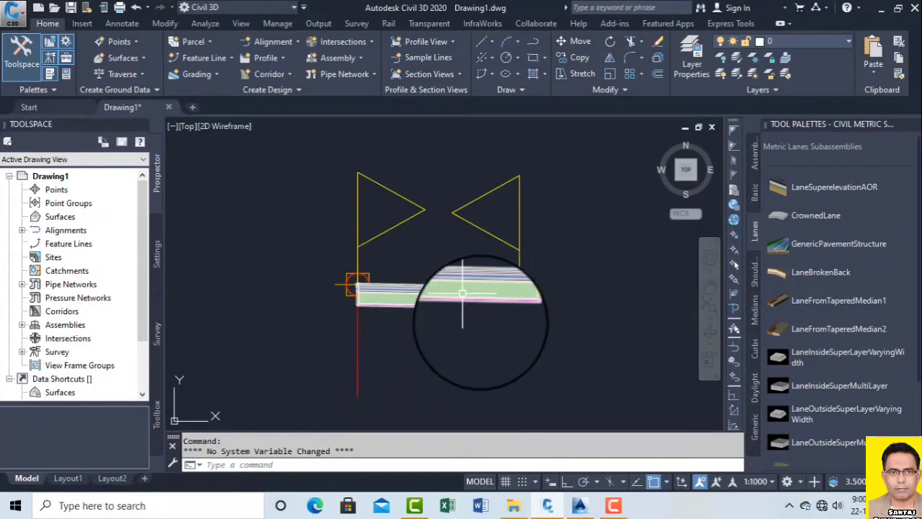
{"action": "left_click", "coordinate": [580, 505]}
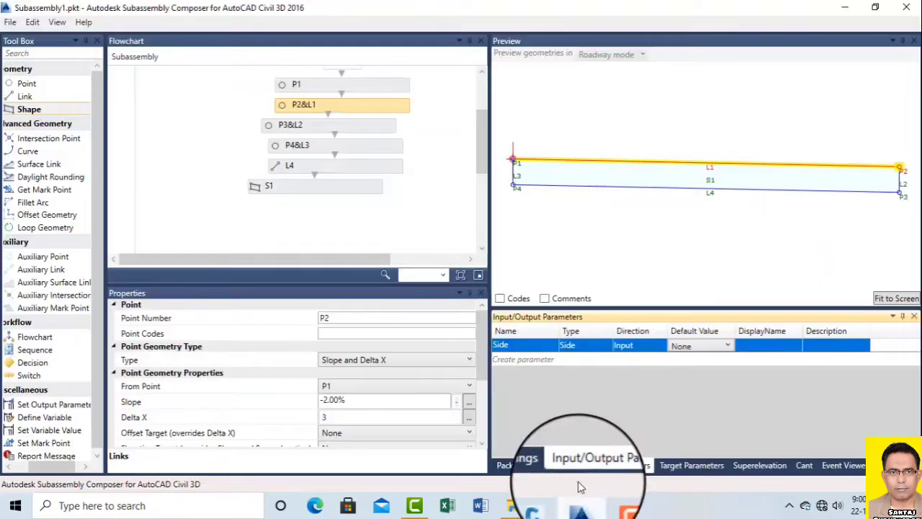
{"action": "left_click", "coordinate": [718, 348]}
{"action": "left_click", "coordinate": [699, 388]}
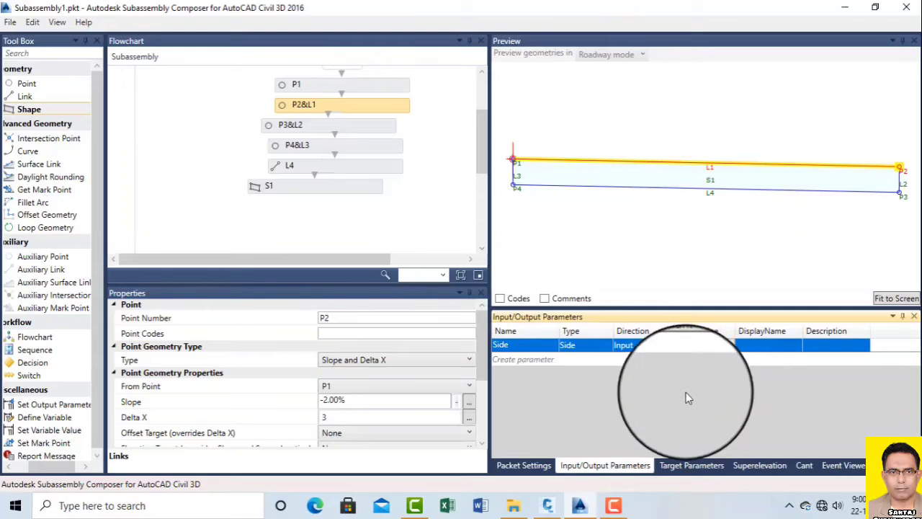
Step: Create an input parameter below Side, try the type String and the name jhg, and set its type to Double
{"action": "left_click", "coordinate": [521, 360]}
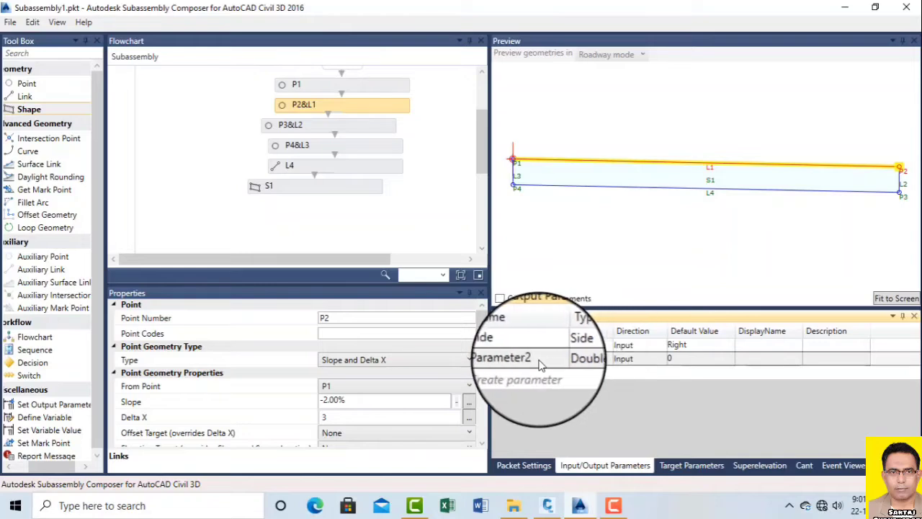
{"action": "left_click", "coordinate": [584, 364]}
{"action": "left_click", "coordinate": [588, 360]}
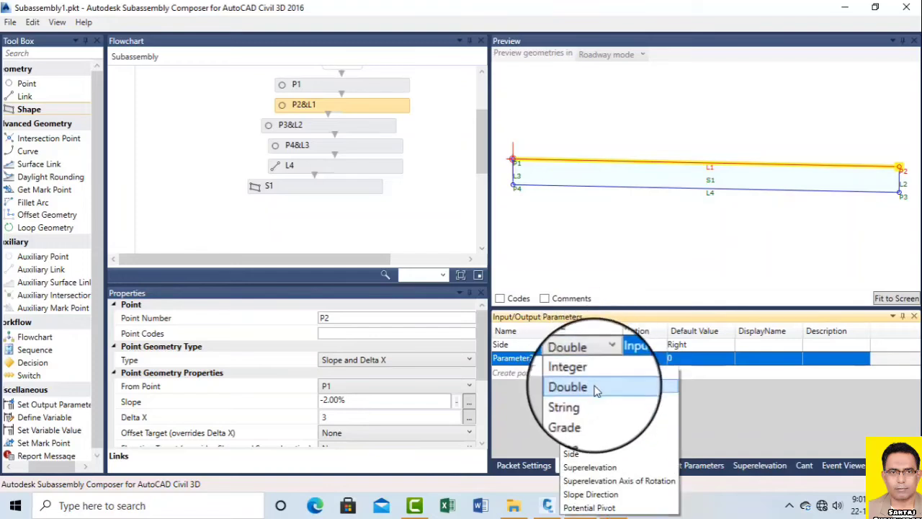
{"action": "left_click", "coordinate": [595, 406]}
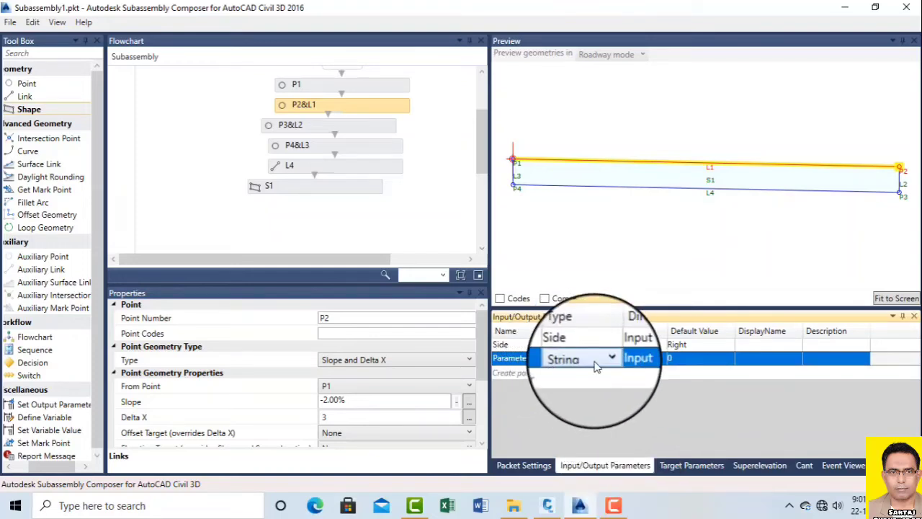
{"action": "left_click", "coordinate": [532, 360]}
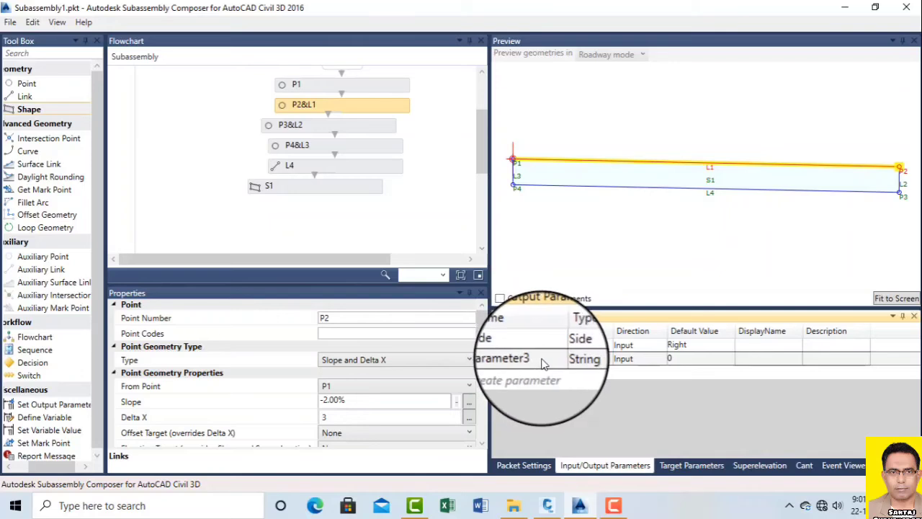
{"action": "left_click", "coordinate": [544, 364]}
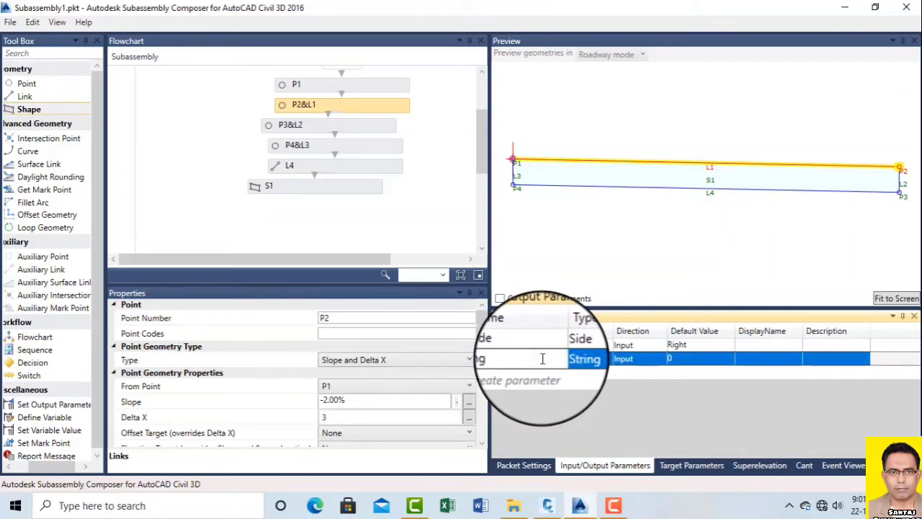
{"action": "left_click", "coordinate": [599, 359]}
{"action": "left_click", "coordinate": [601, 360]}
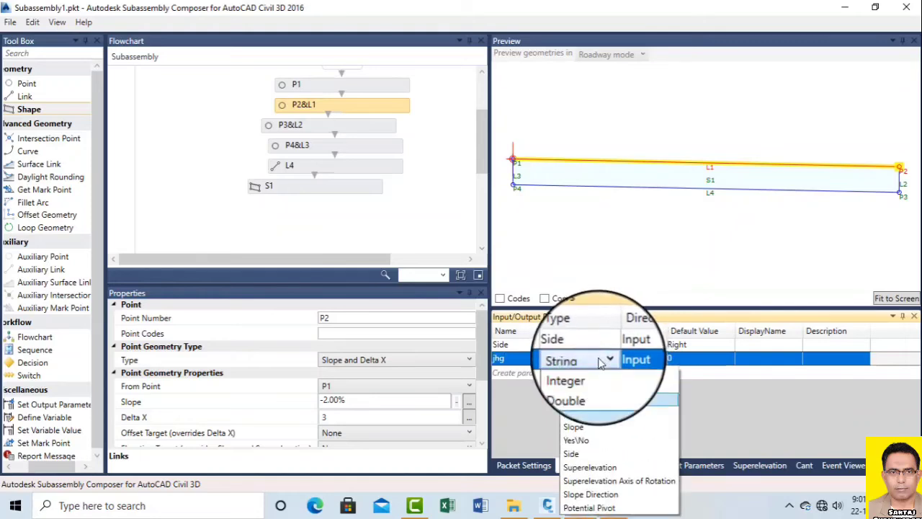
{"action": "left_click", "coordinate": [597, 387]}
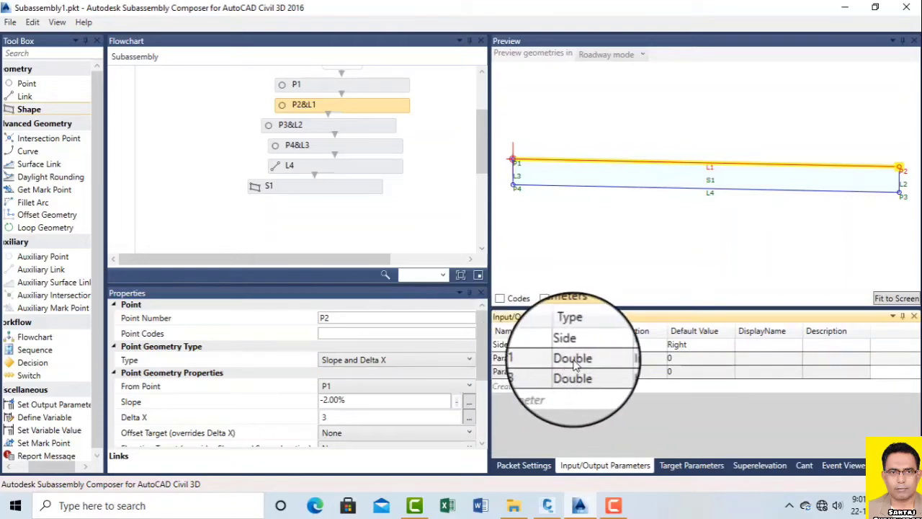
Step: Try the types Integer and String for Parameter1 and restore its type to Double
{"action": "left_click", "coordinate": [575, 358]}
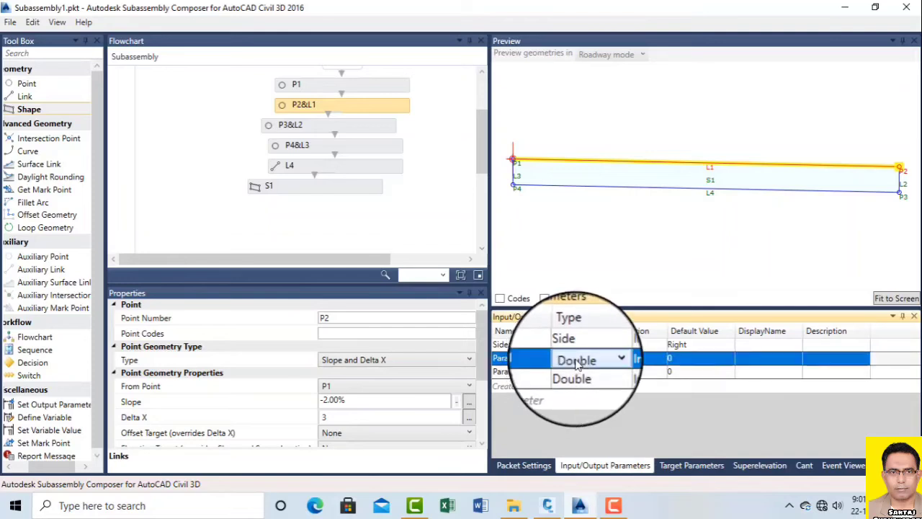
{"action": "left_click", "coordinate": [605, 358]}
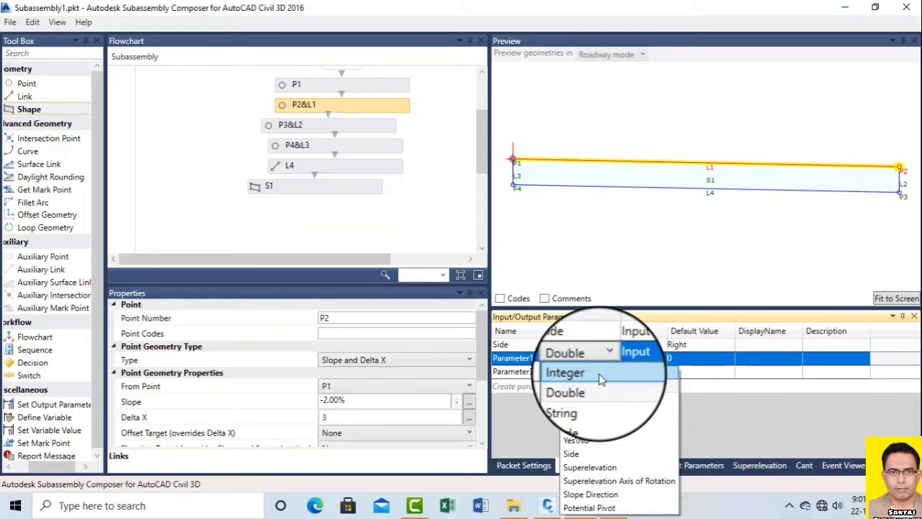
{"action": "left_click", "coordinate": [601, 374]}
{"action": "left_click", "coordinate": [591, 358]}
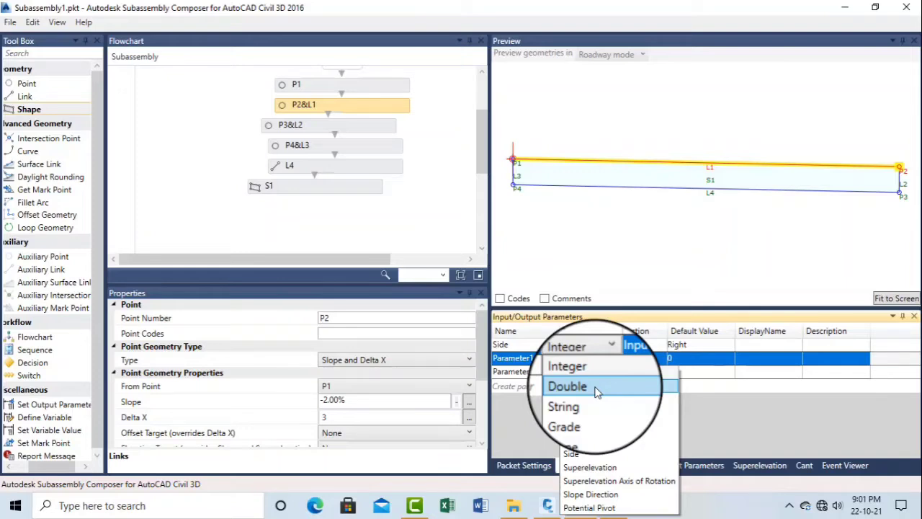
{"action": "left_click", "coordinate": [596, 392]}
{"action": "left_click", "coordinate": [598, 360]}
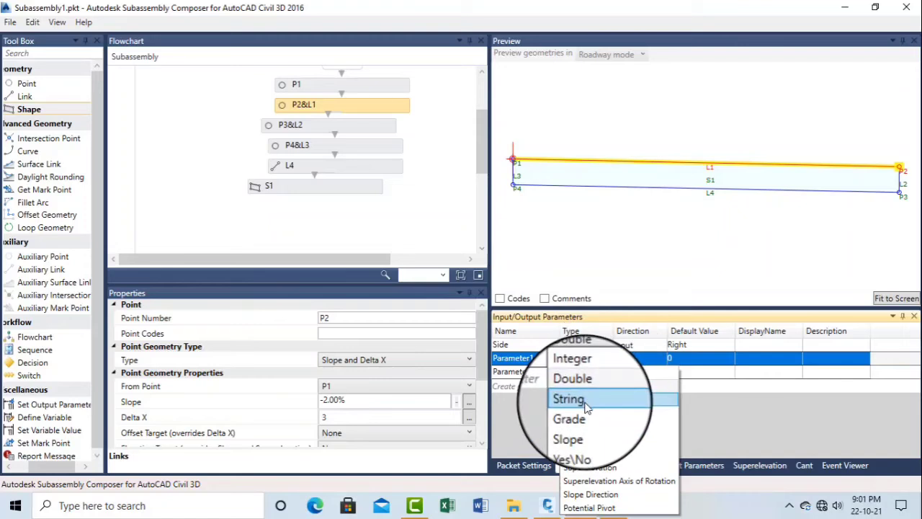
{"action": "left_click", "coordinate": [586, 401]}
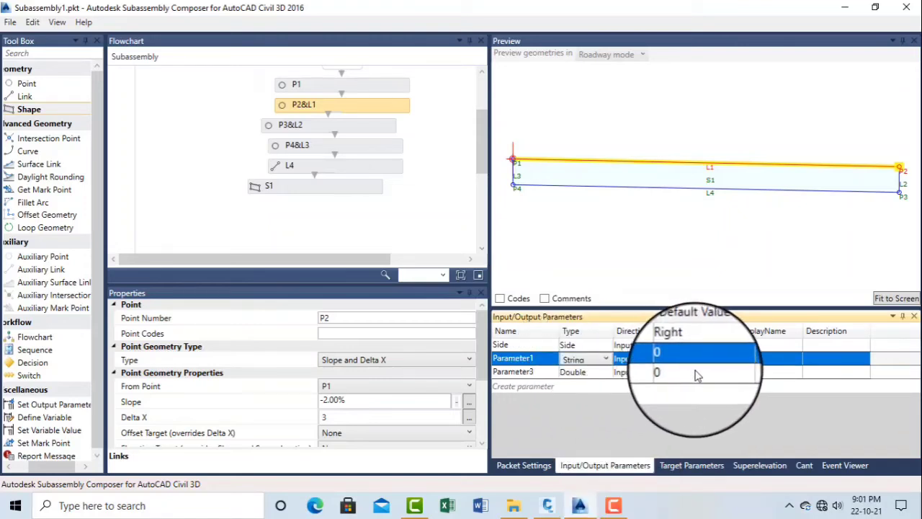
{"action": "left_click", "coordinate": [606, 360]}
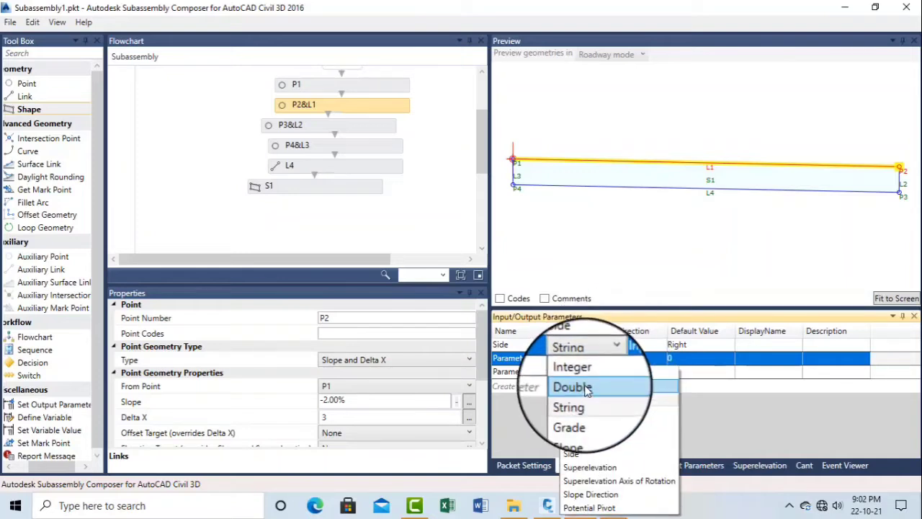
{"action": "left_click", "coordinate": [586, 387]}
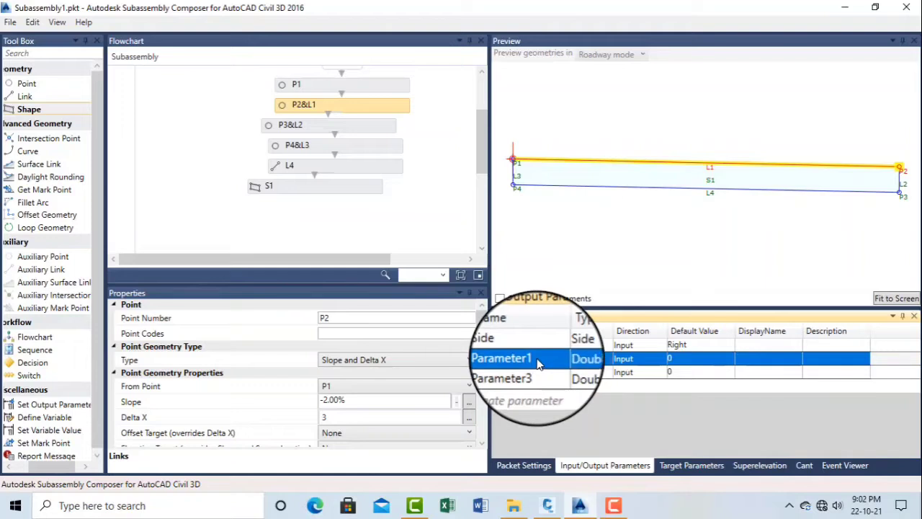
Step: Rename Parameter1 to LaneWidth, with the display name Lane Width and a default value of 2
{"action": "left_click", "coordinate": [537, 359]}
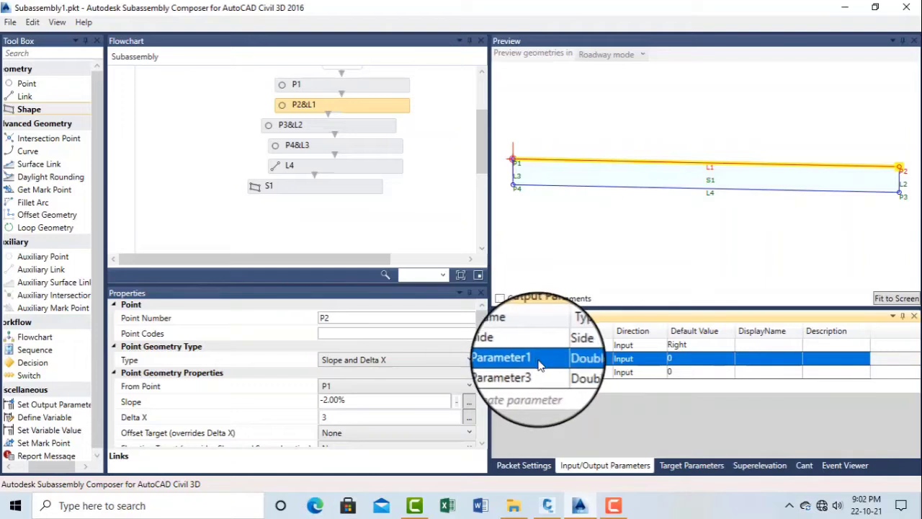
{"action": "left_click", "coordinate": [614, 511]}
{"action": "left_click", "coordinate": [858, 432]}
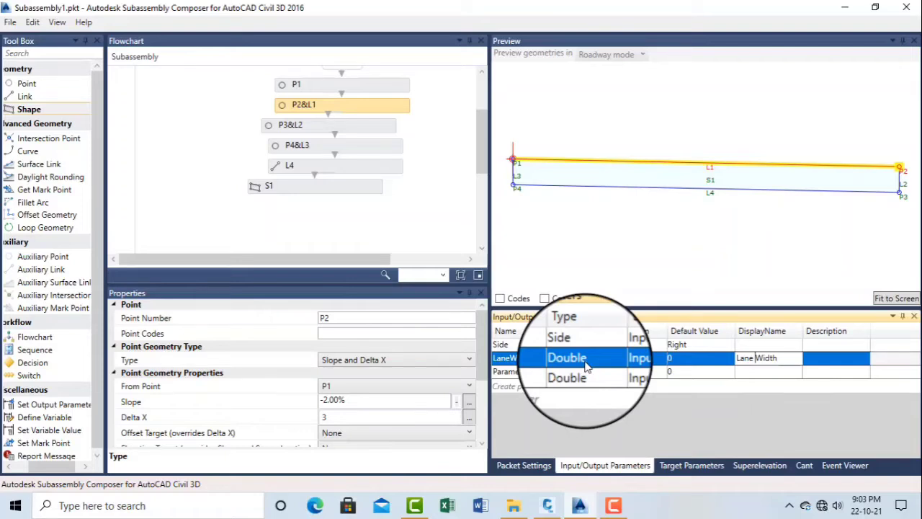
{"action": "double_click", "coordinate": [689, 359]}
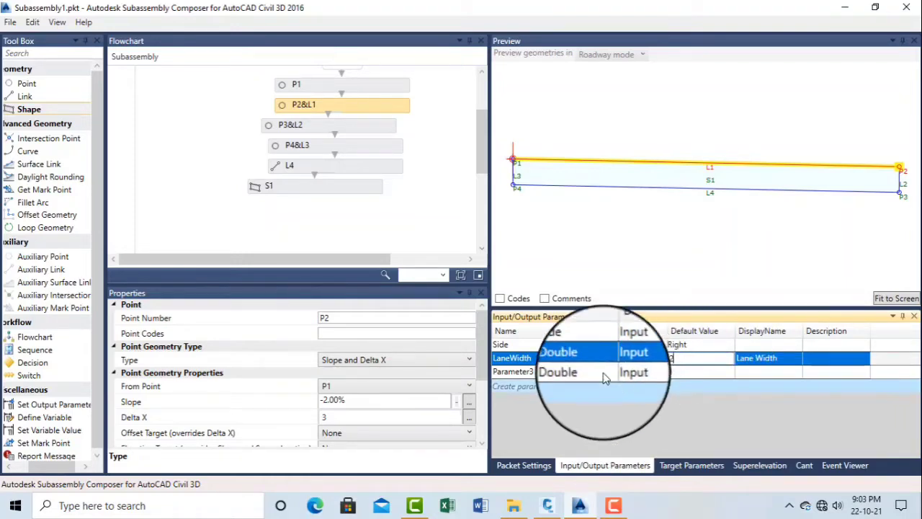
{"action": "left_click", "coordinate": [581, 360]}
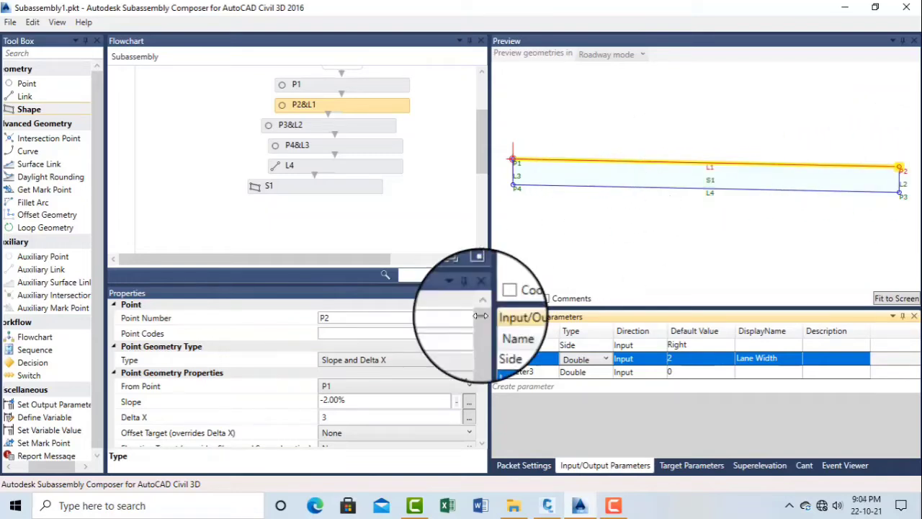
Step: Copy the LaneWidth parameter name and enter it as the Delta X of point P2
{"action": "left_click", "coordinate": [311, 107]}
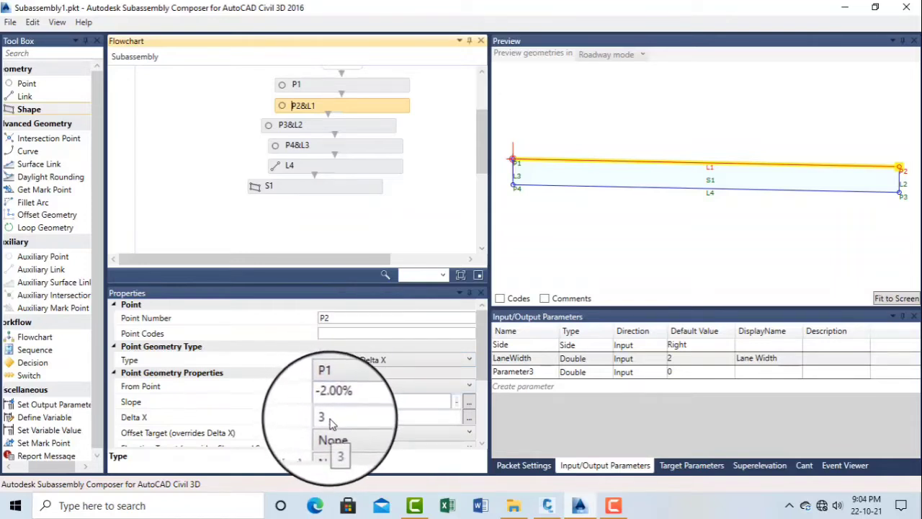
{"action": "left_click", "coordinate": [536, 358]}
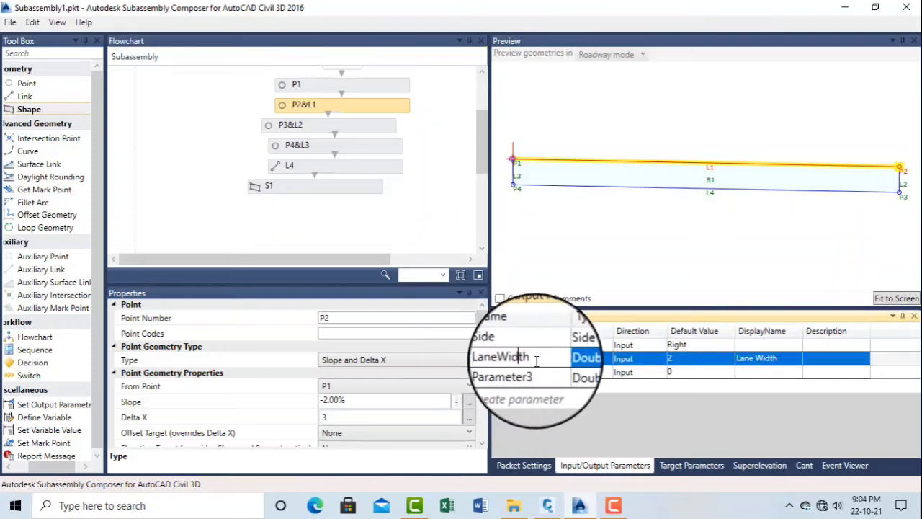
{"action": "left_click", "coordinate": [523, 358]}
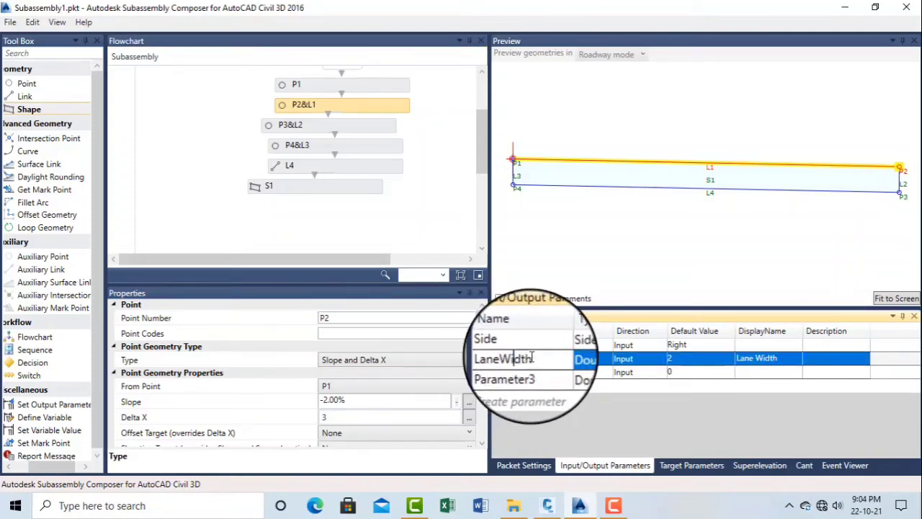
{"action": "left_click_drag", "start_coordinate": [532, 359], "coordinate": [487, 358]}
{"action": "right_click", "coordinate": [507, 364]}
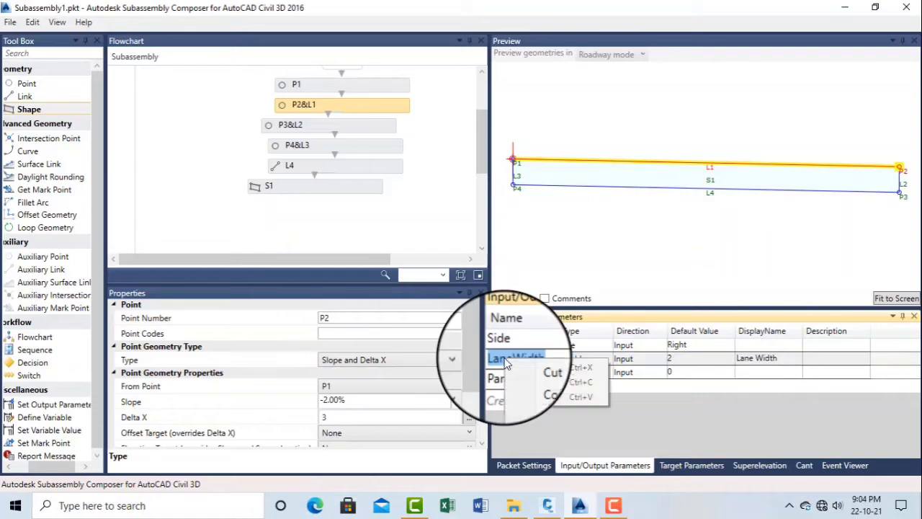
{"action": "left_click", "coordinate": [537, 382]}
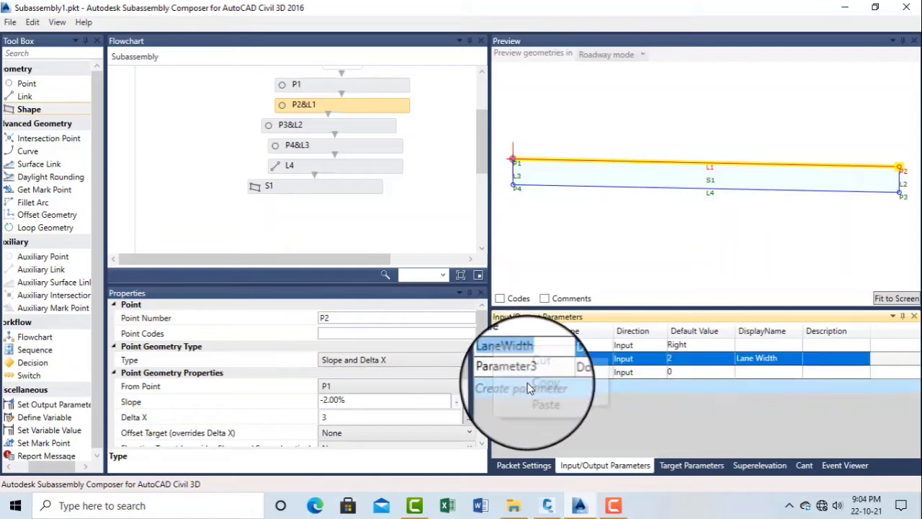
{"action": "left_click", "coordinate": [343, 421]}
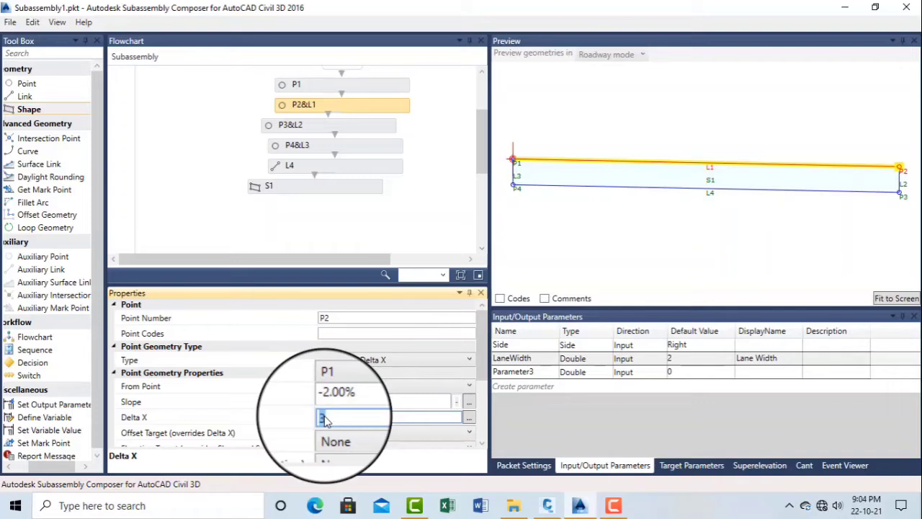
{"action": "key", "text": "ctrl+v"}
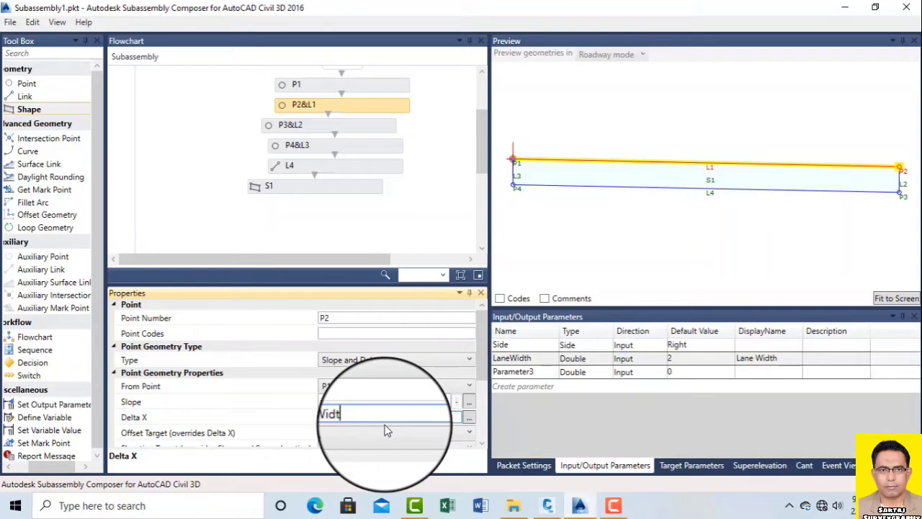
{"action": "mouse_move", "coordinate": [457, 419]}
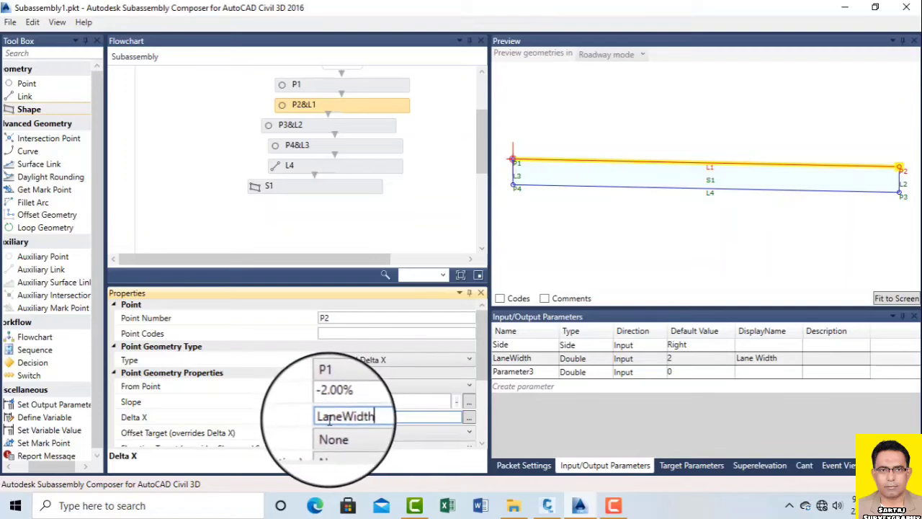
Step: Set the default value of the LaneWidth parameter to 1
{"action": "left_click", "coordinate": [681, 364]}
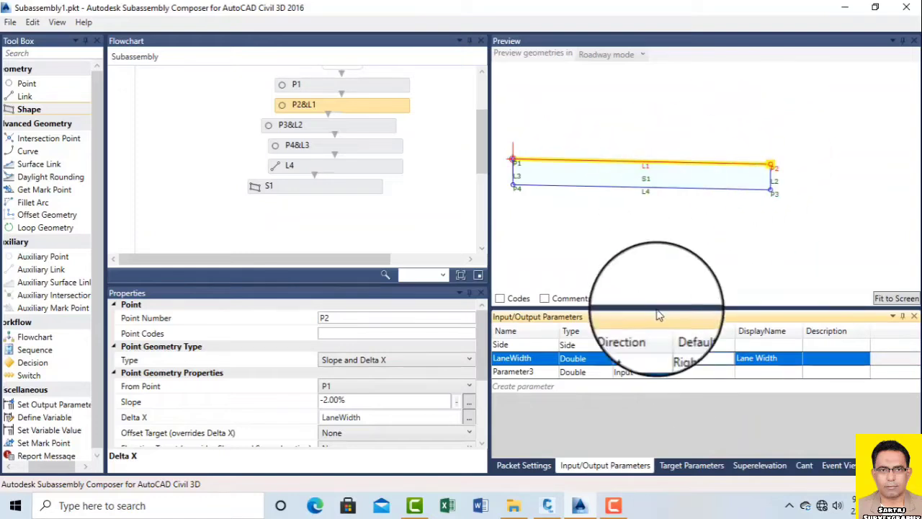
{"action": "left_click_drag", "start_coordinate": [676, 359], "coordinate": [662, 359]}
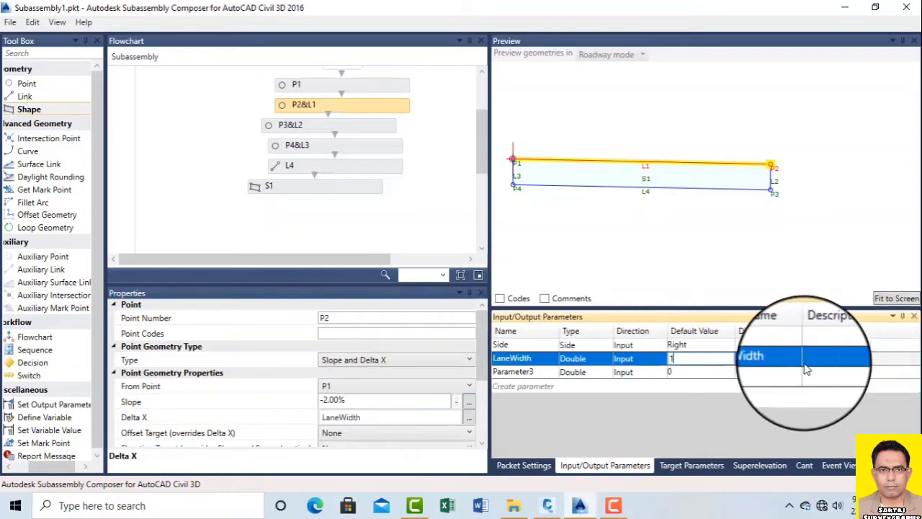
{"action": "left_click", "coordinate": [586, 359]}
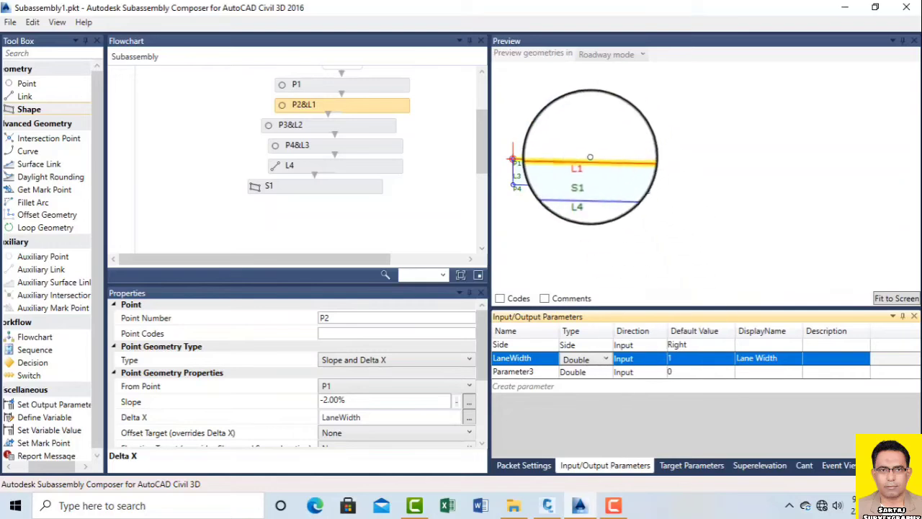
Step: Set the default value of the LaneWidth parameter to 3 and fit the preview to the screen
{"action": "left_click", "coordinate": [697, 357]}
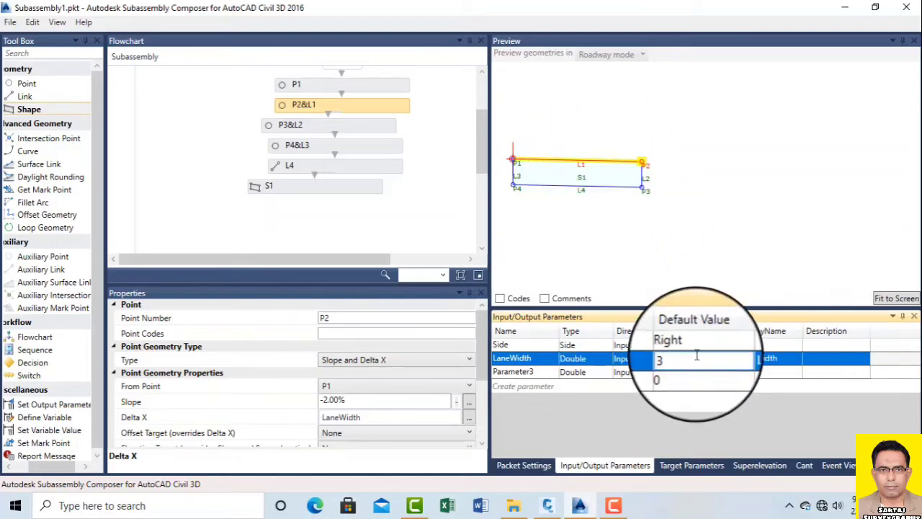
{"action": "type", "text": "3"}
{"action": "left_click", "coordinate": [586, 359]}
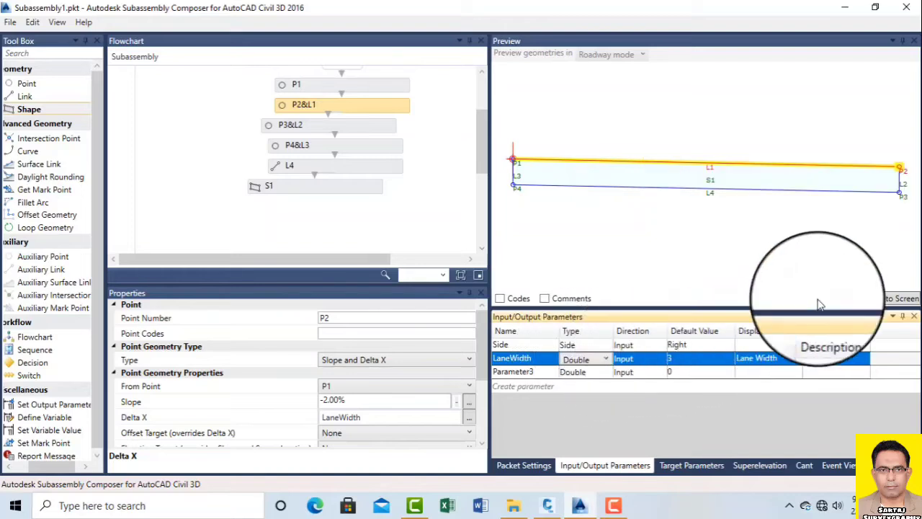
{"action": "left_click", "coordinate": [897, 298]}
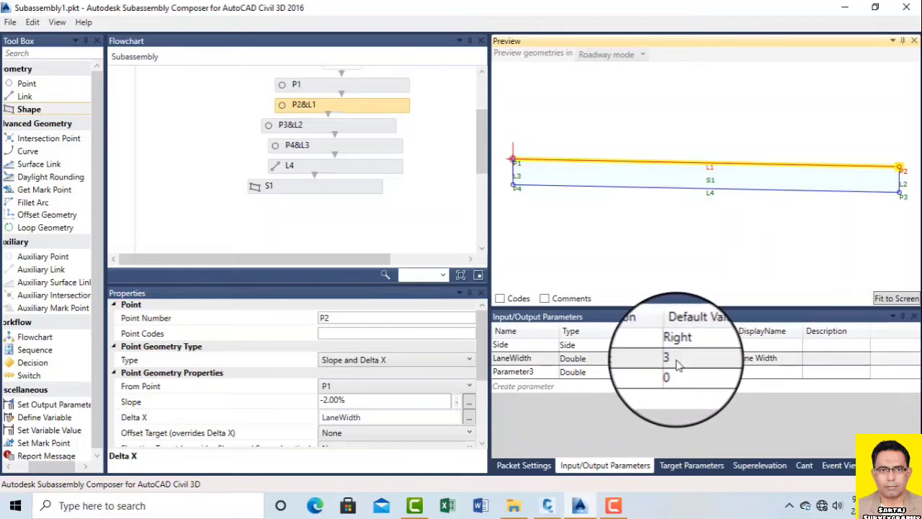
{"action": "left_click", "coordinate": [581, 508]}
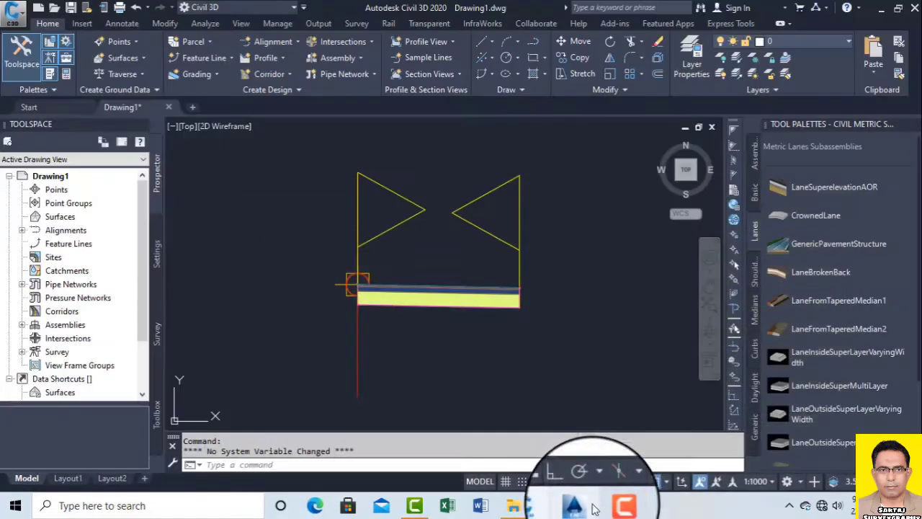
{"action": "left_click", "coordinate": [619, 508]}
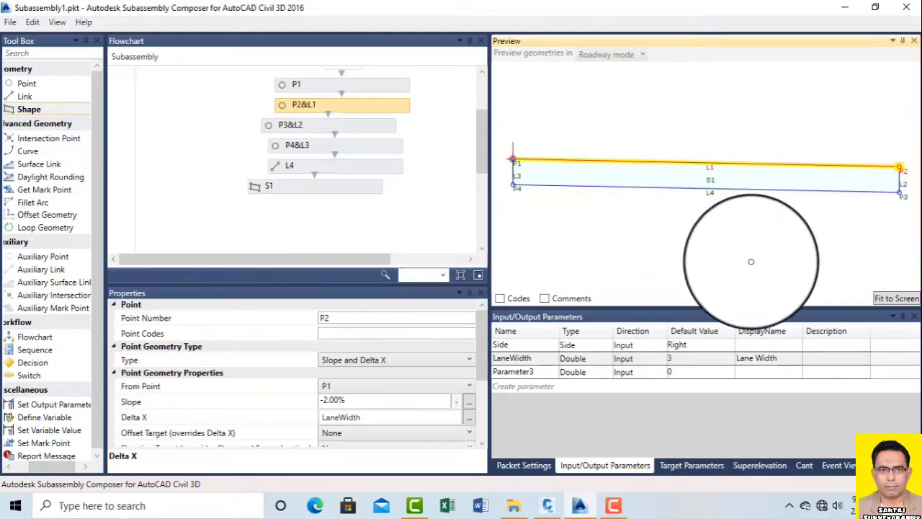
Step: Rename Parameter3 to Thickness, with the display name Thickness and a default value of 0.3
{"action": "double_click", "coordinate": [520, 374]}
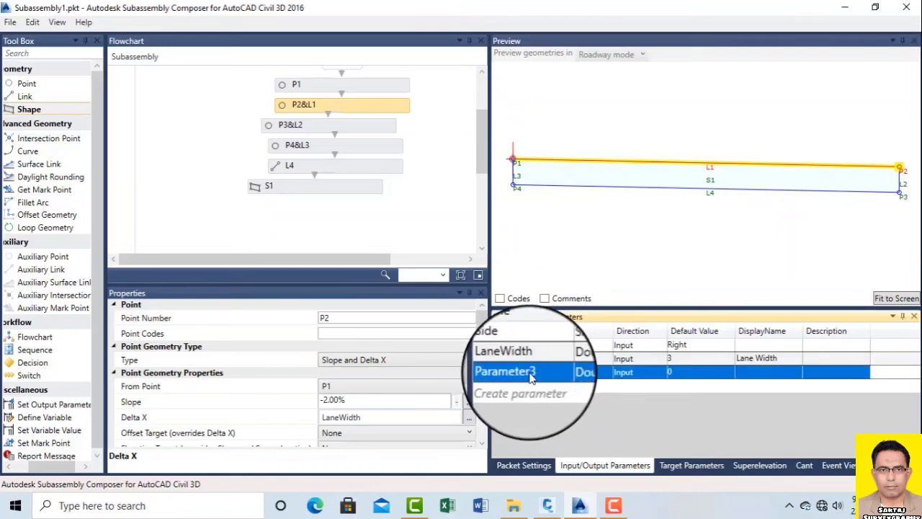
{"action": "left_click", "coordinate": [535, 372]}
{"action": "key", "text": "Return"}
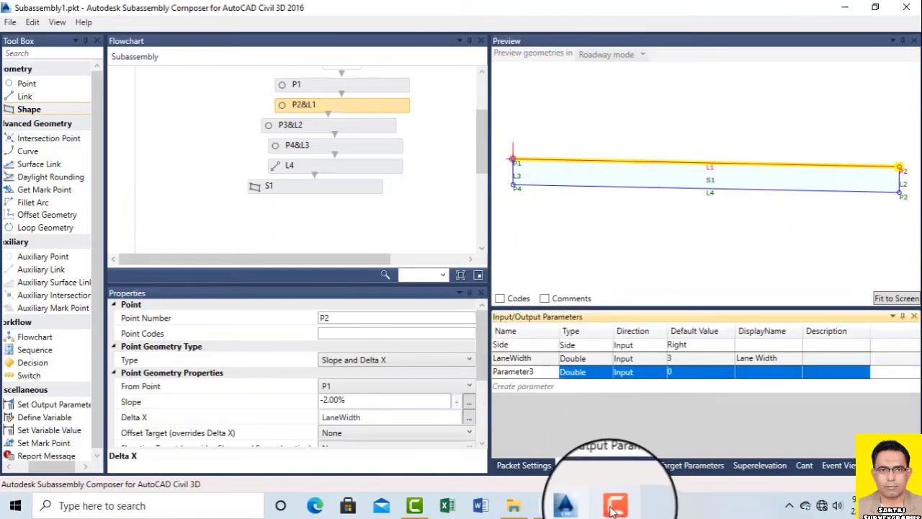
{"action": "left_click", "coordinate": [614, 507]}
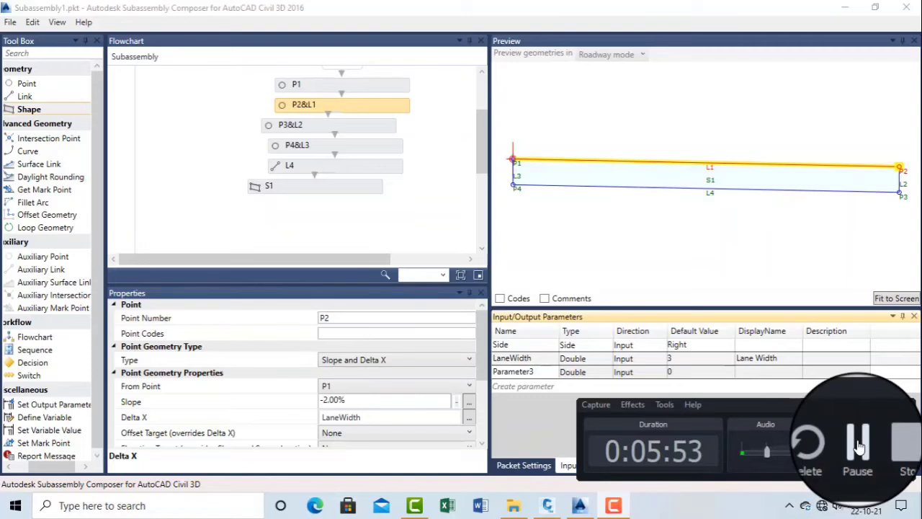
{"action": "left_click", "coordinate": [858, 446]}
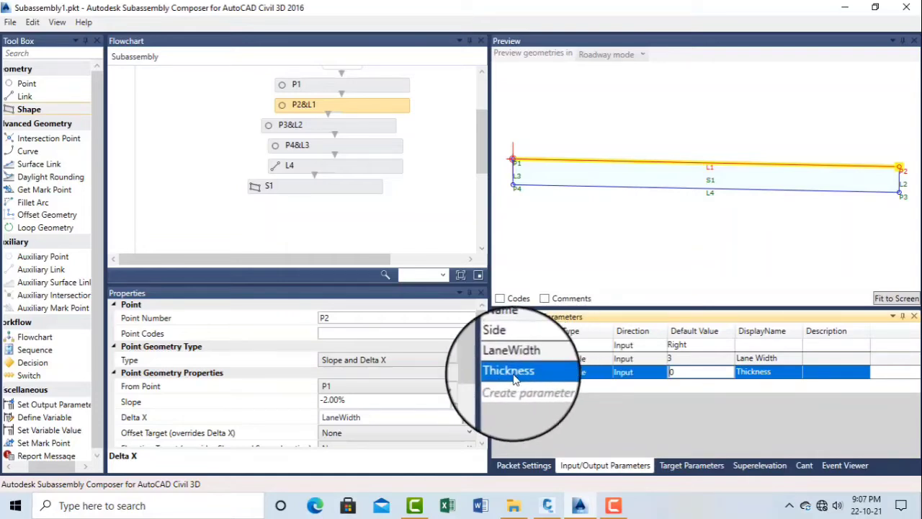
{"action": "left_click", "coordinate": [682, 372]}
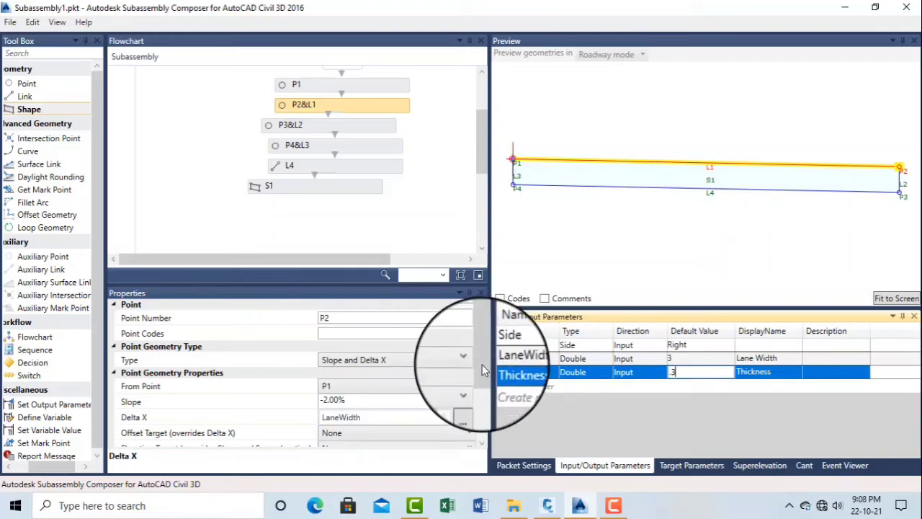
Step: Copy the Thickness parameter name and enter it as the Delta Y of point P3
{"action": "left_click_drag", "start_coordinate": [482, 364], "coordinate": [481, 384]}
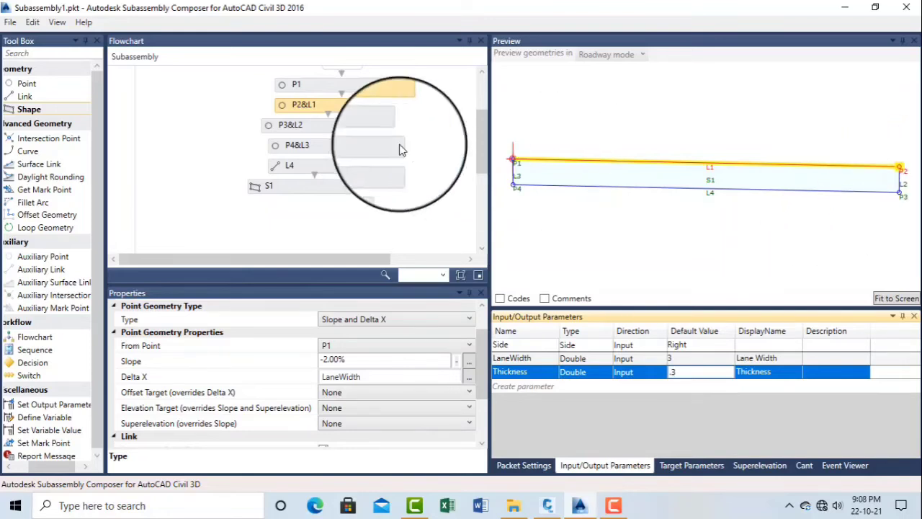
{"action": "left_click", "coordinate": [312, 138]}
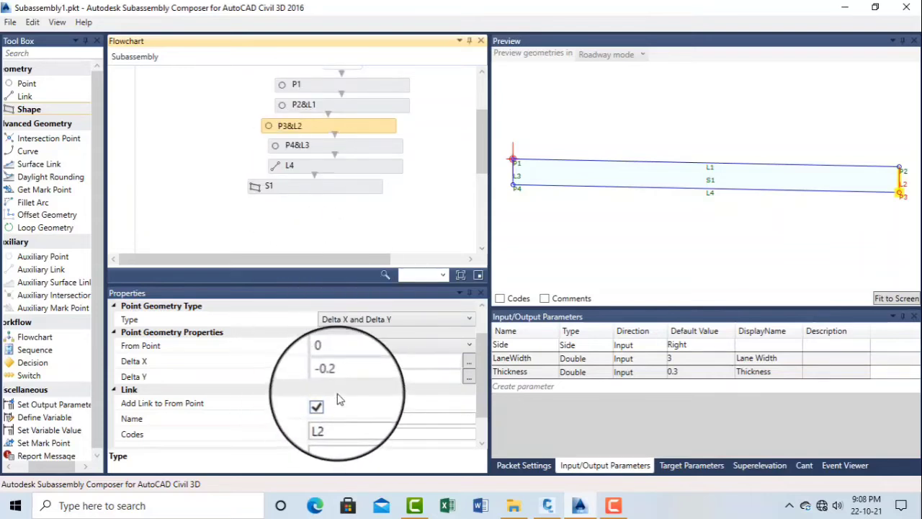
{"action": "left_click", "coordinate": [516, 372]}
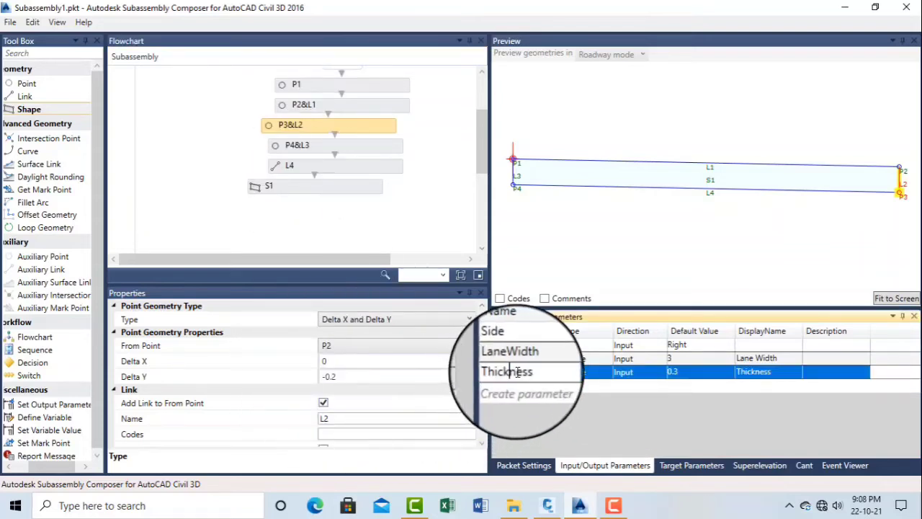
{"action": "left_click", "coordinate": [516, 372]}
{"action": "right_click", "coordinate": [522, 378]}
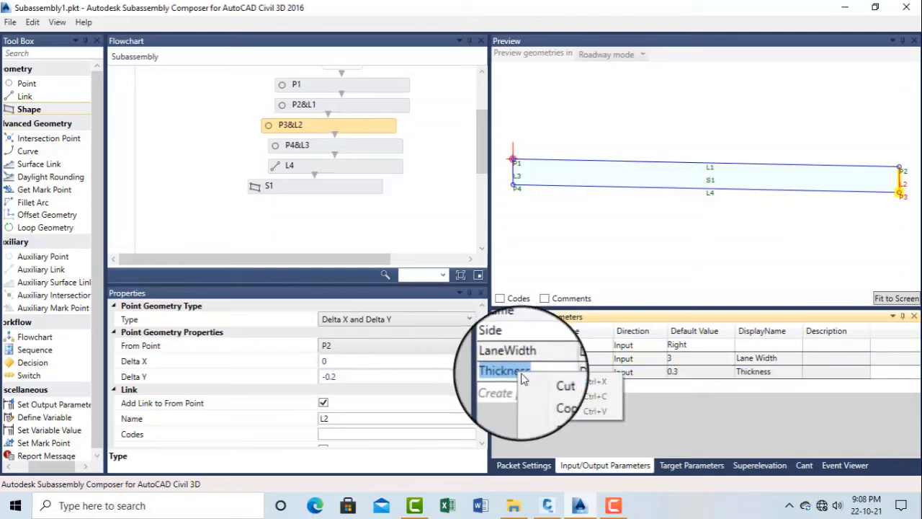
{"action": "left_click", "coordinate": [562, 396]}
{"action": "left_click", "coordinate": [345, 376]}
{"action": "left_click_drag", "start_coordinate": [349, 376], "coordinate": [315, 380]}
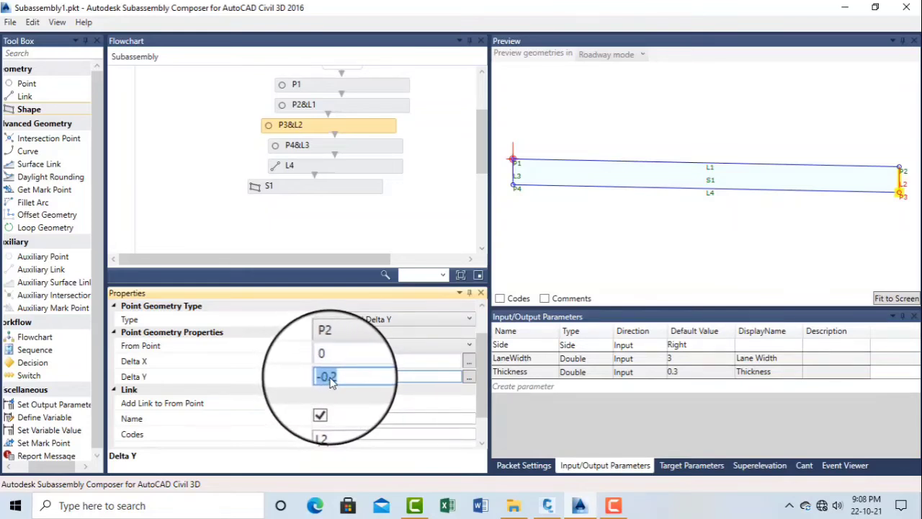
{"action": "type", "text": "Thickness"}
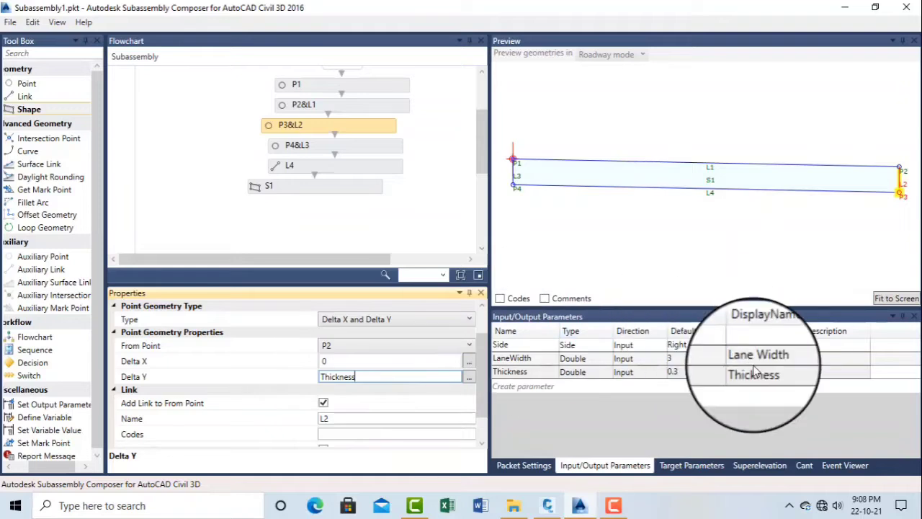
{"action": "left_click", "coordinate": [670, 372]}
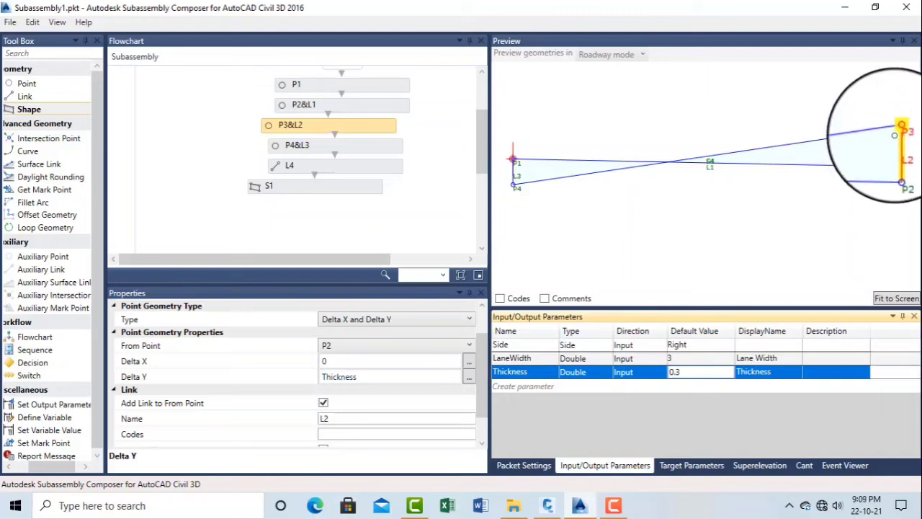
Step: Change the Delta Y of point P3 to -Thickness and copy that expression
{"action": "left_click", "coordinate": [323, 377]}
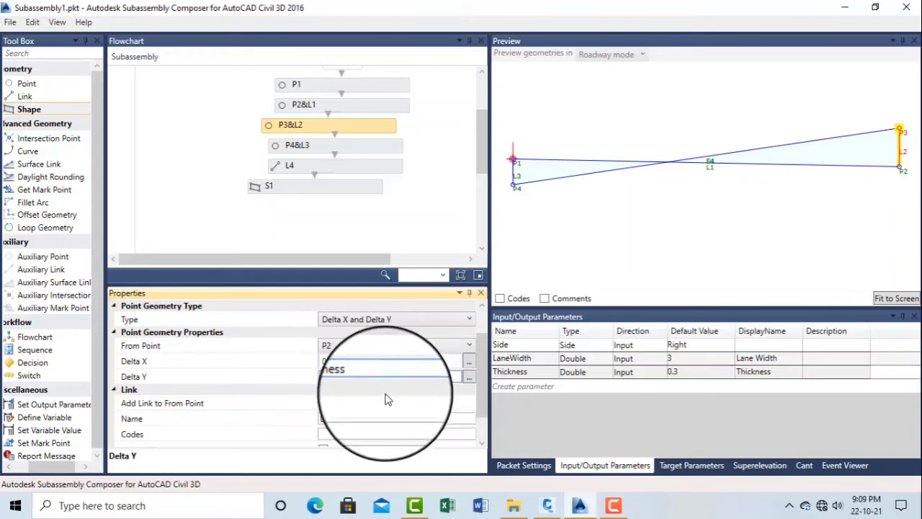
{"action": "left_click", "coordinate": [686, 377]}
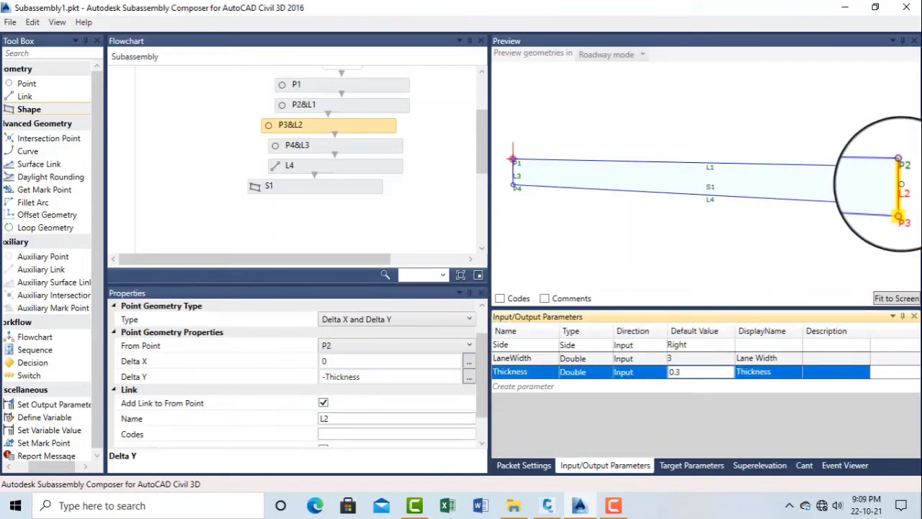
{"action": "left_click", "coordinate": [376, 379]}
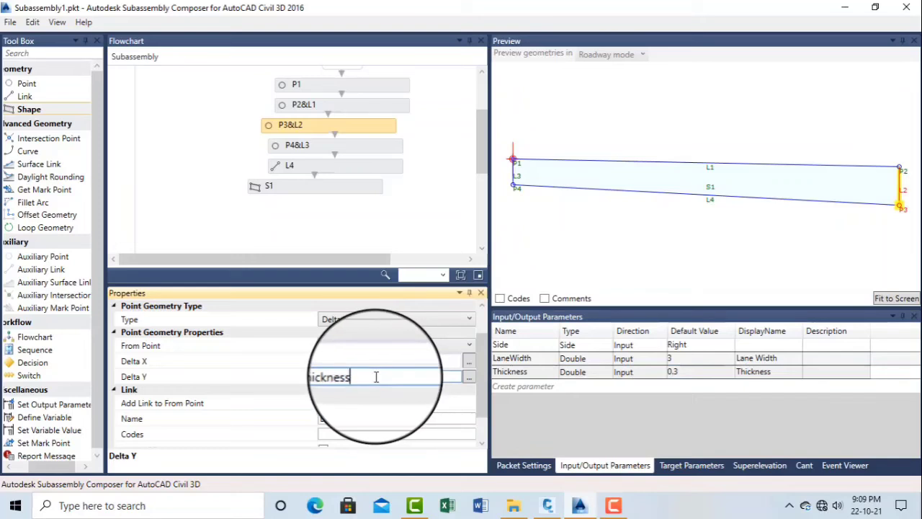
{"action": "left_click_drag", "start_coordinate": [341, 378], "coordinate": [309, 378]}
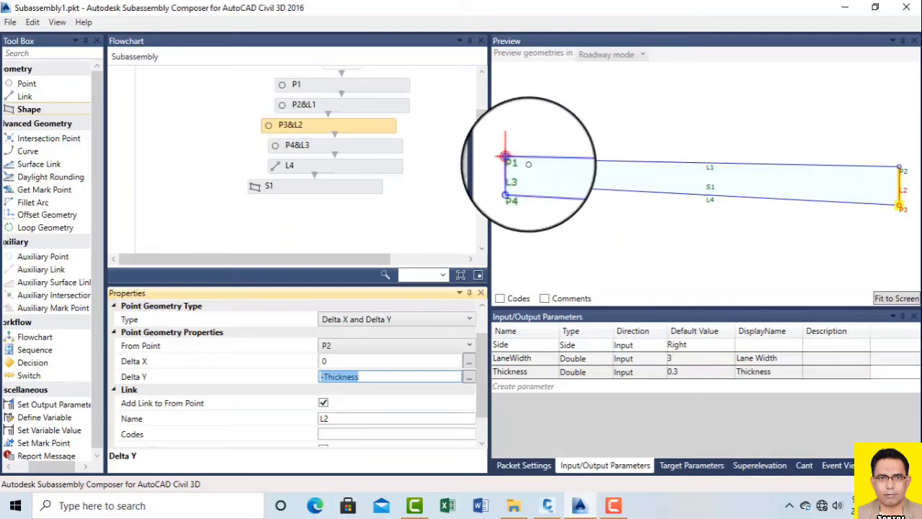
Step: Set the Delta Y of point P4 to -Thickness
{"action": "left_click", "coordinate": [301, 150]}
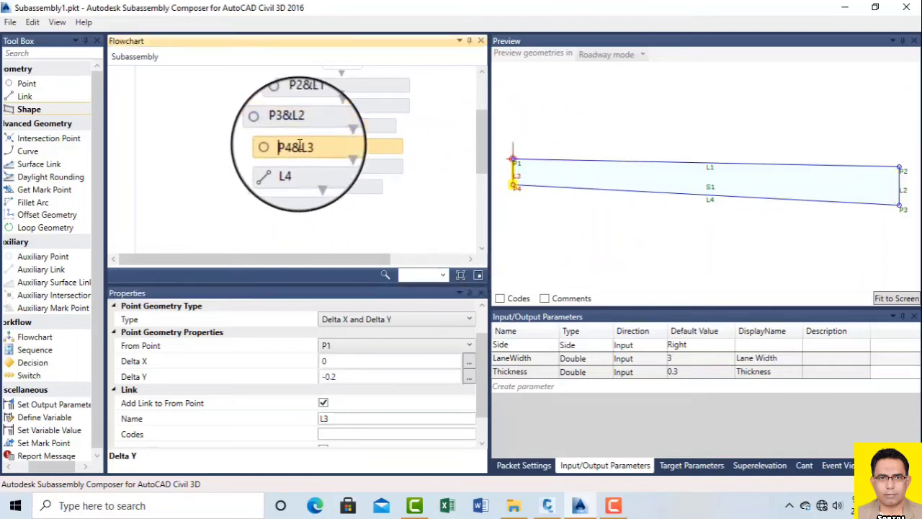
{"action": "left_click", "coordinate": [337, 379]}
{"action": "left_click_drag", "start_coordinate": [334, 378], "coordinate": [313, 376]}
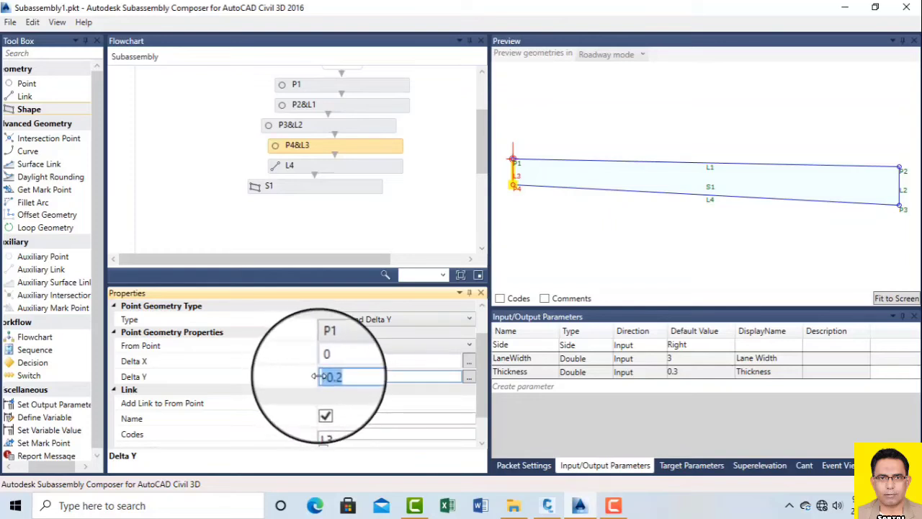
{"action": "type", "text": "-Thickness"}
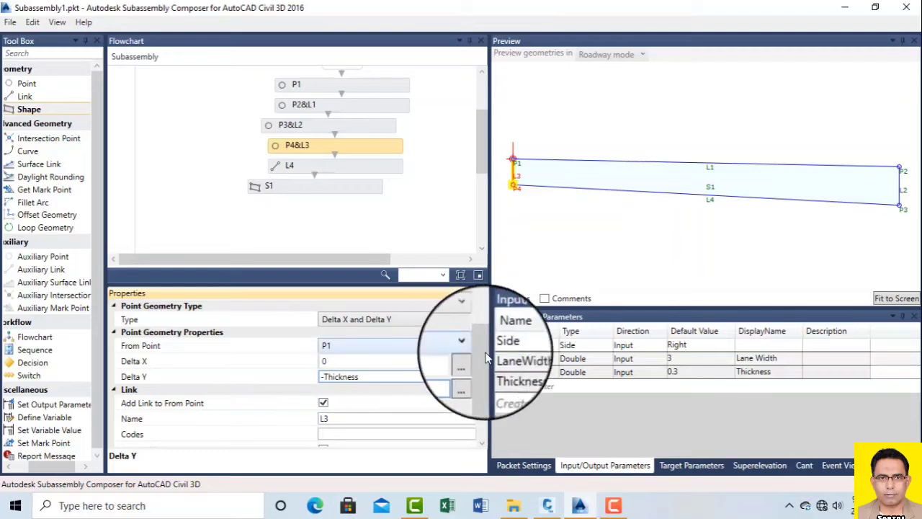
{"action": "left_click", "coordinate": [397, 361]}
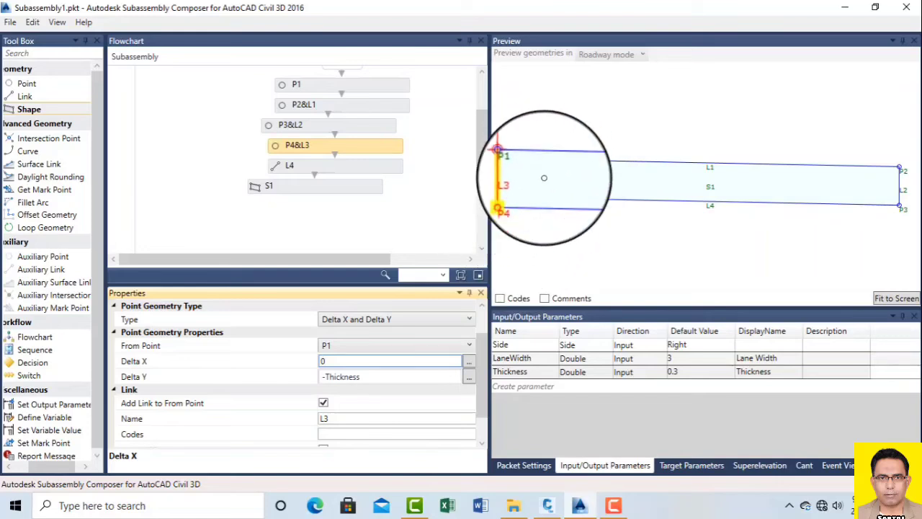
Step: Try a default value of 1 for the Thickness parameter, fit the preview to the screen, and restore the value to 0.3
{"action": "left_click", "coordinate": [686, 359]}
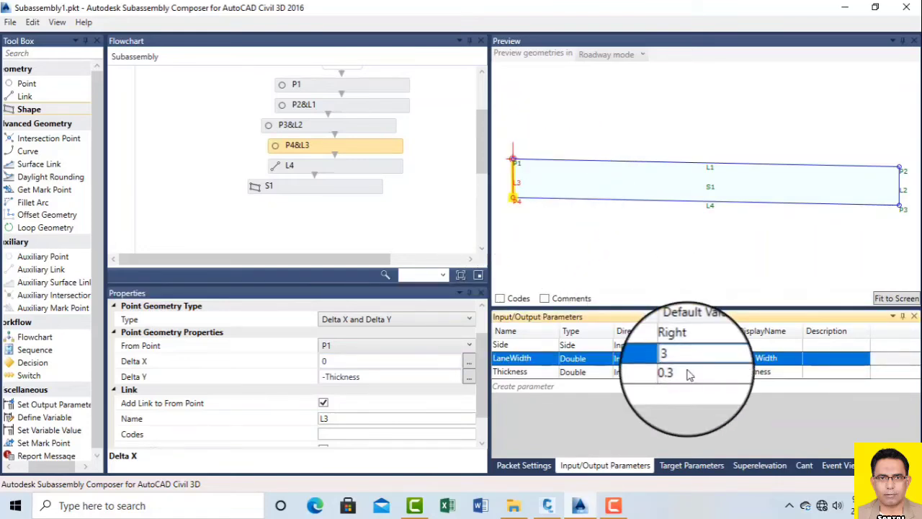
{"action": "left_click", "coordinate": [689, 372]}
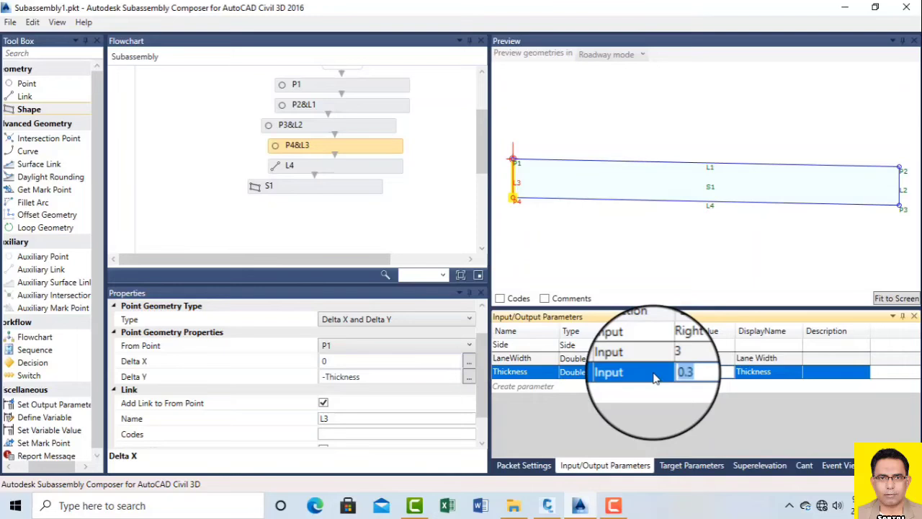
{"action": "type", "text": "1"}
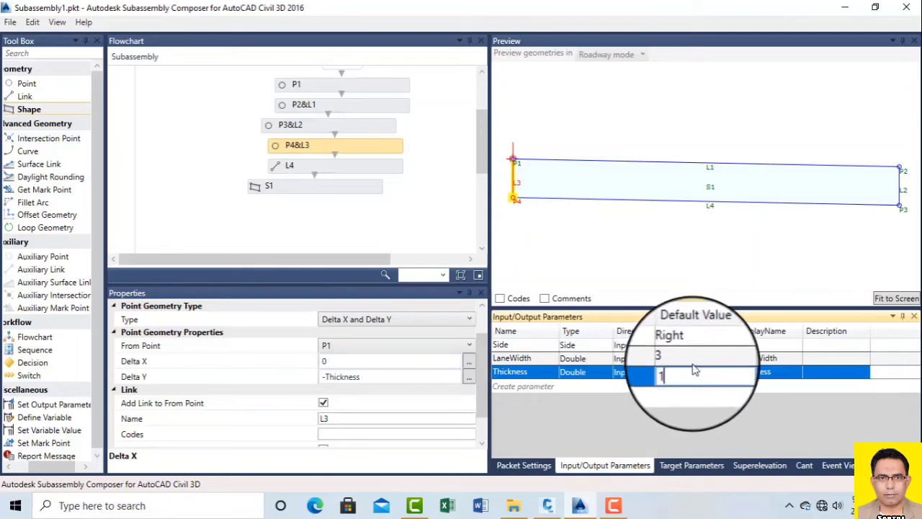
{"action": "left_click", "coordinate": [690, 358]}
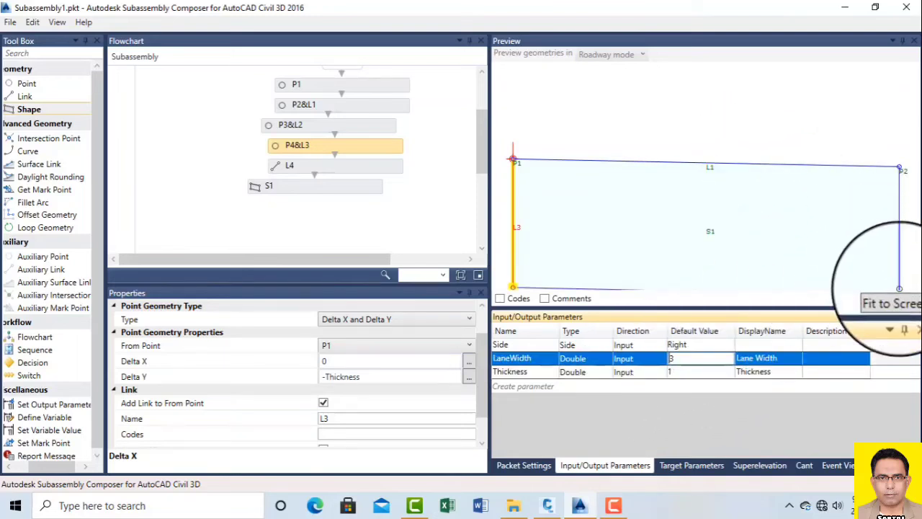
{"action": "left_click", "coordinate": [897, 299]}
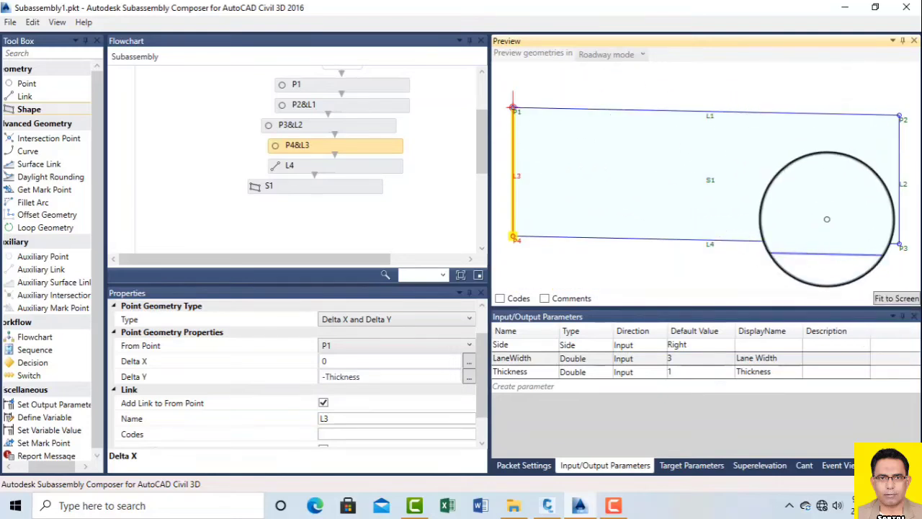
{"action": "left_click", "coordinate": [679, 371]}
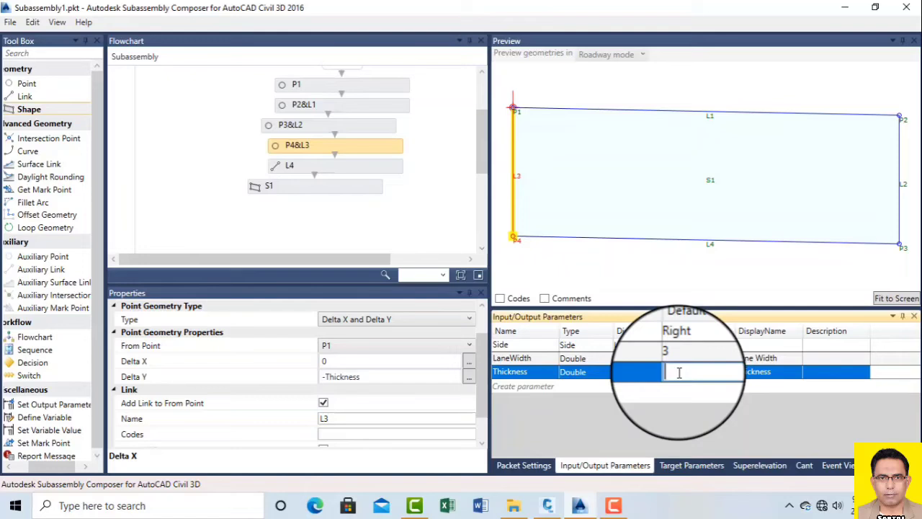
{"action": "type", "text": ".3"}
{"action": "left_click", "coordinate": [689, 357]}
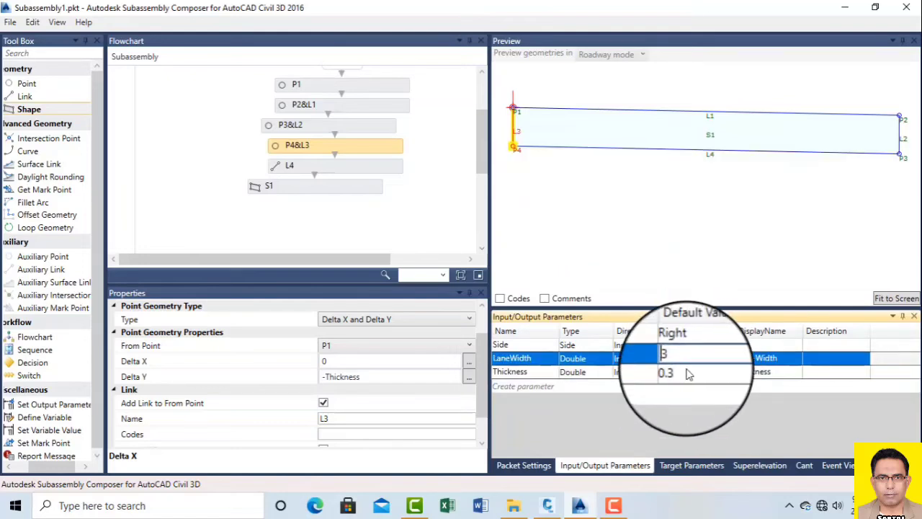
Step: Set the default value of the Thickness parameter to 0.2
{"action": "left_click", "coordinate": [679, 372]}
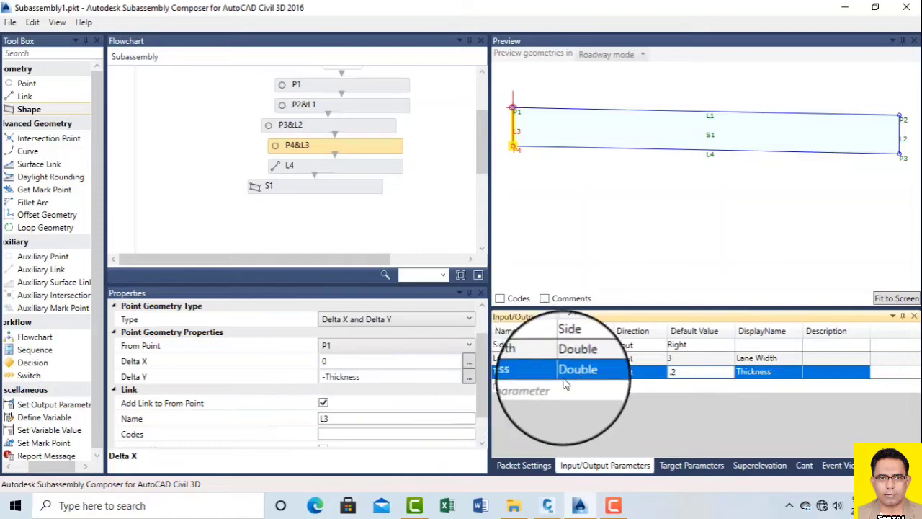
{"action": "left_click", "coordinate": [681, 360]}
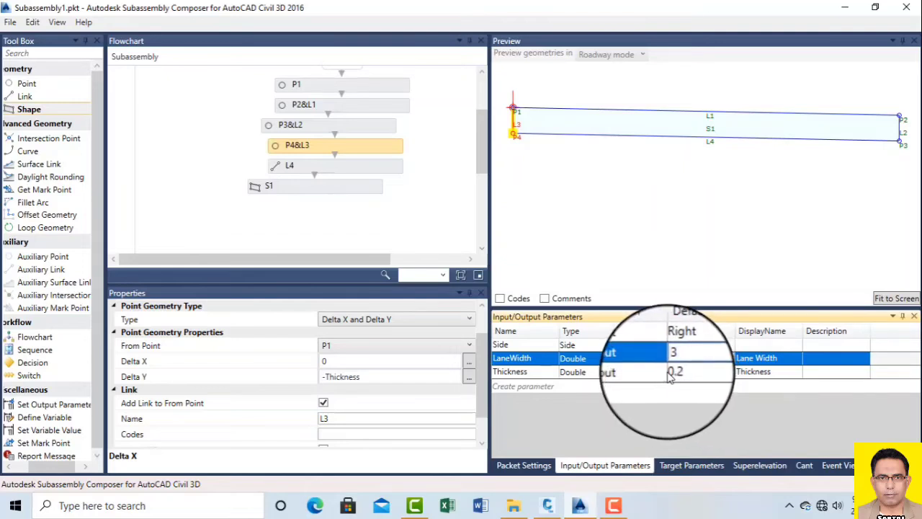
{"action": "left_click", "coordinate": [673, 373]}
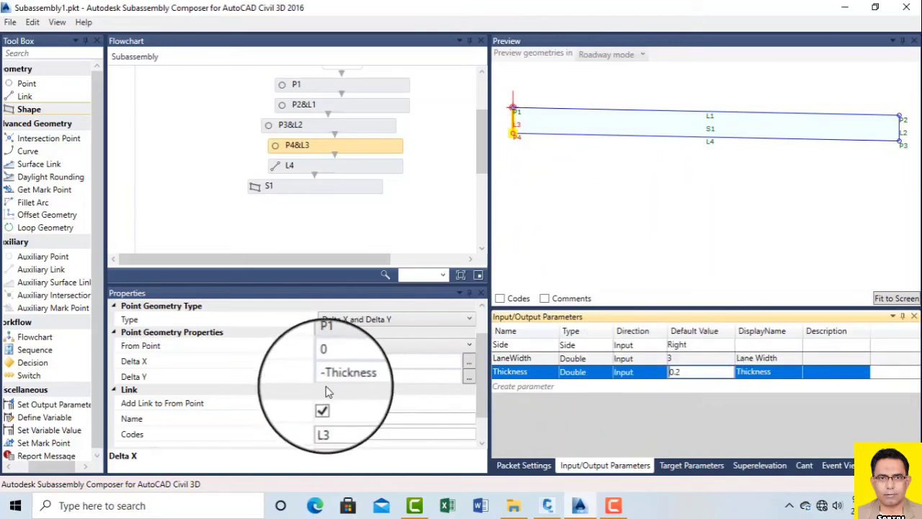
{"action": "left_click", "coordinate": [619, 510]}
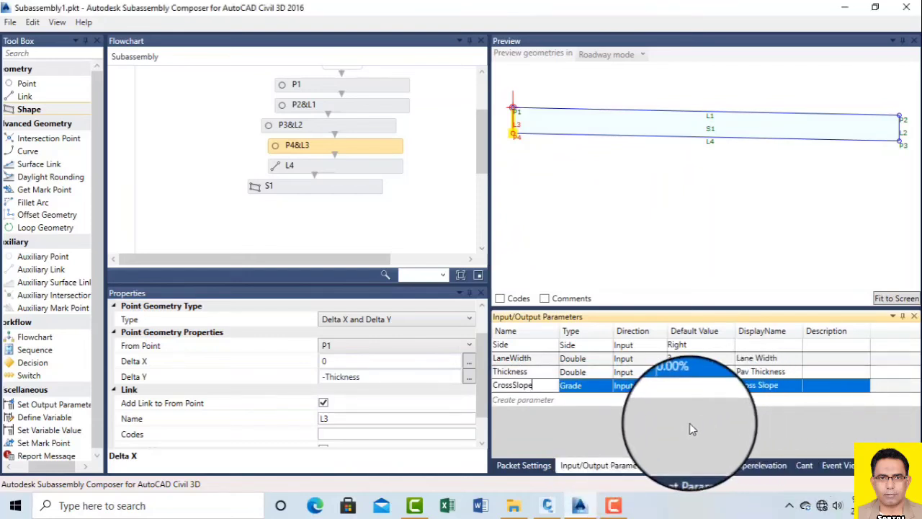
{"action": "left_click", "coordinate": [606, 508]}
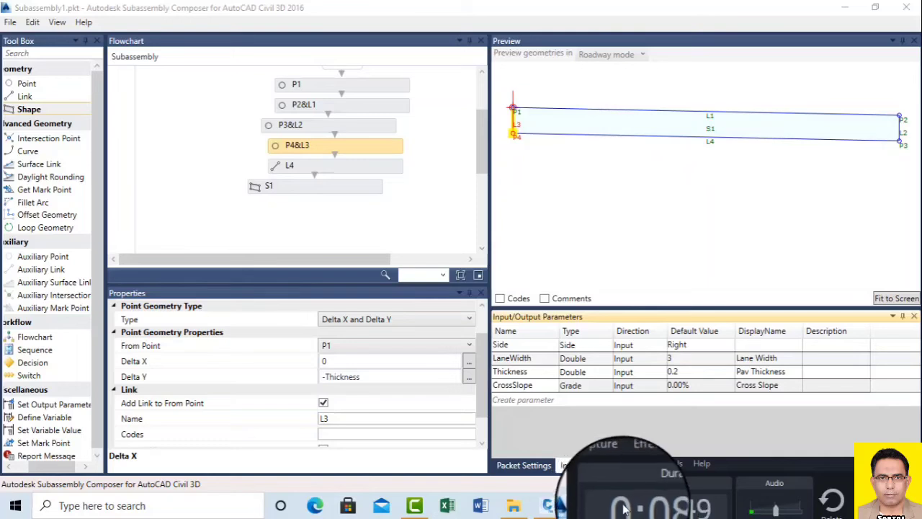
Step: Create another input parameter, keep Grade as the type of the CrossSlope parameter, and set the CrossSlope default value to 5%
{"action": "left_click", "coordinate": [585, 385]}
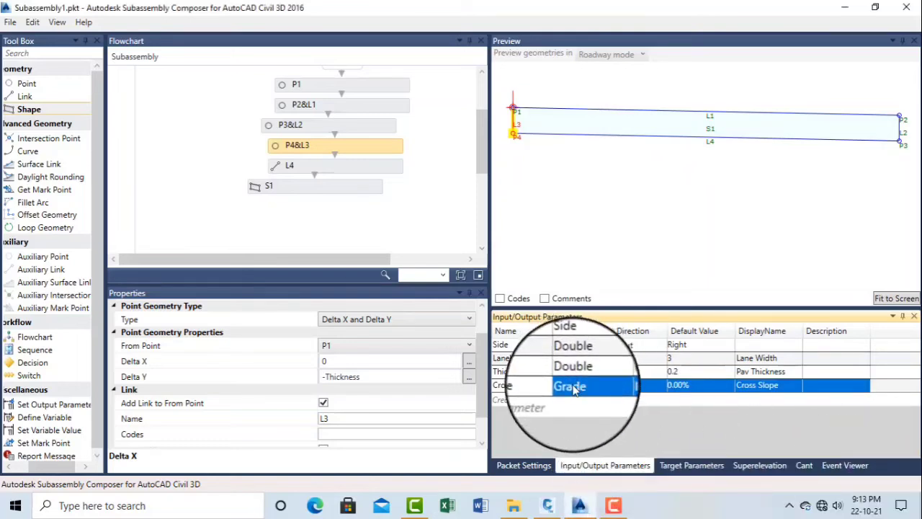
{"action": "left_click", "coordinate": [519, 400]}
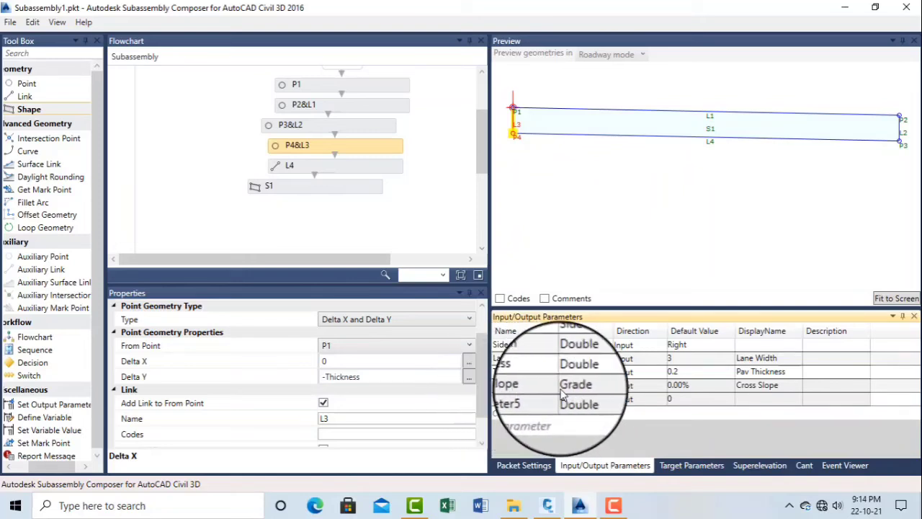
{"action": "left_click", "coordinate": [593, 390]}
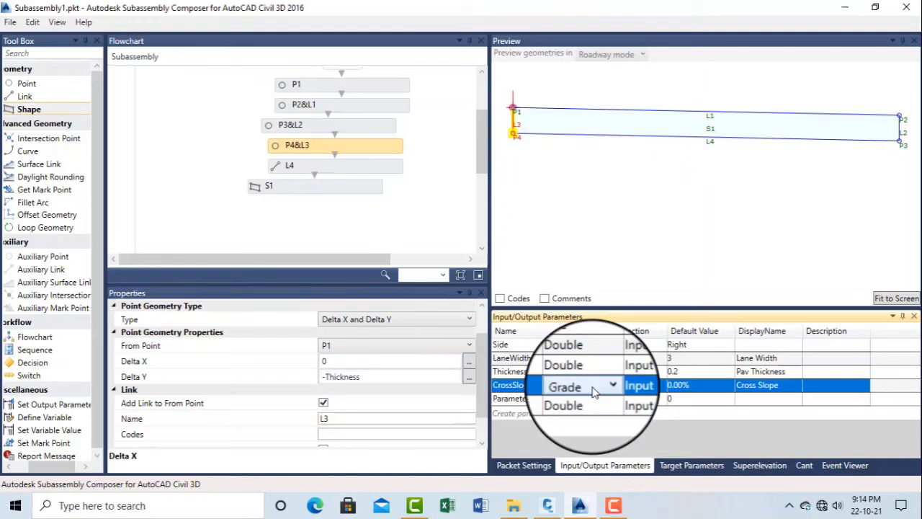
{"action": "left_click", "coordinate": [593, 390]}
{"action": "left_click", "coordinate": [594, 390]}
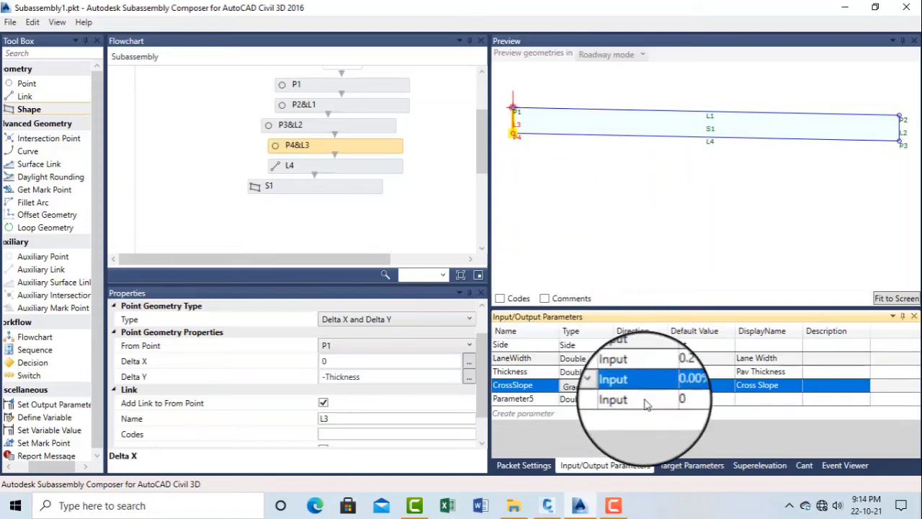
{"action": "left_click", "coordinate": [590, 389]}
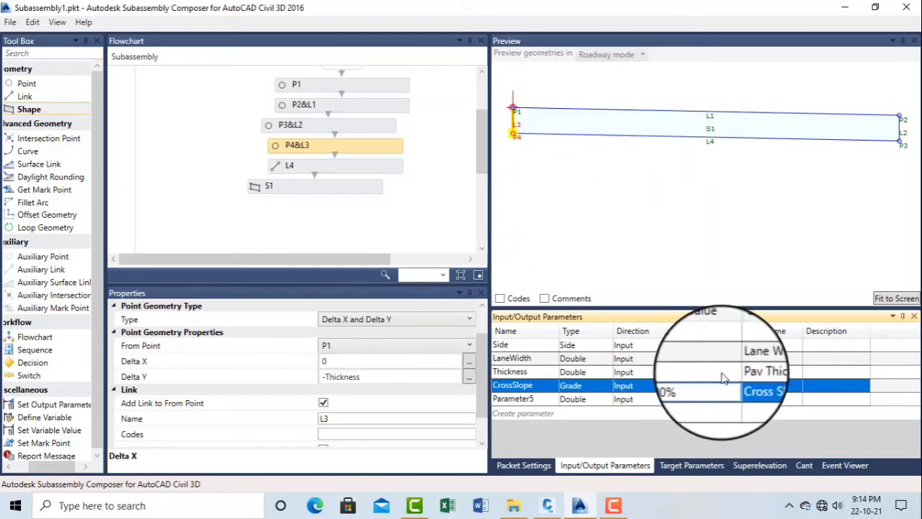
{"action": "left_click", "coordinate": [710, 185]}
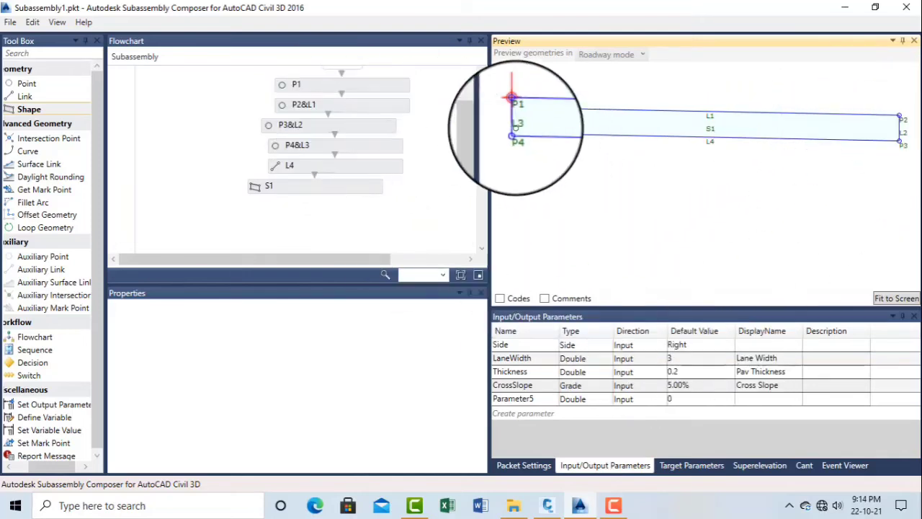
Step: Copy the CrossSlope parameter name and enter it as the Slope of point P2
{"action": "left_click", "coordinate": [305, 105]}
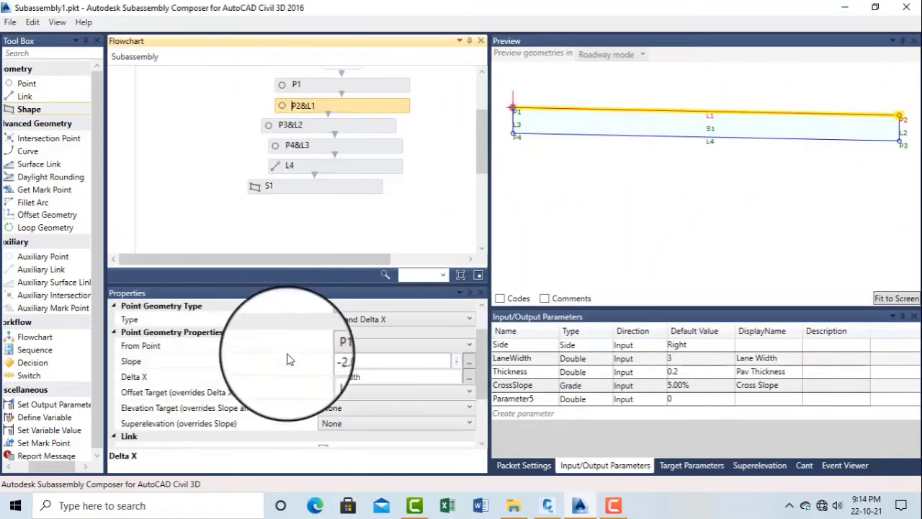
{"action": "left_click", "coordinate": [519, 387]}
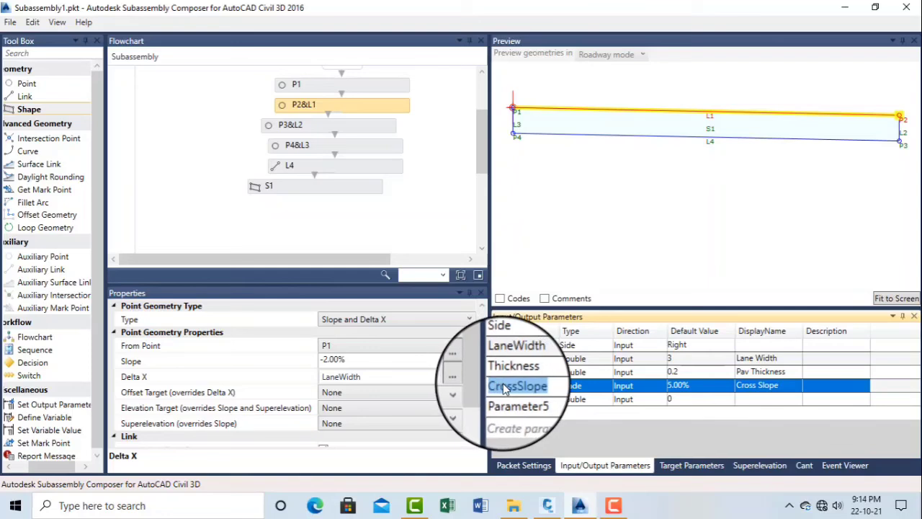
{"action": "right_click", "coordinate": [503, 384]}
{"action": "left_click", "coordinate": [529, 408]}
{"action": "left_click", "coordinate": [363, 381]}
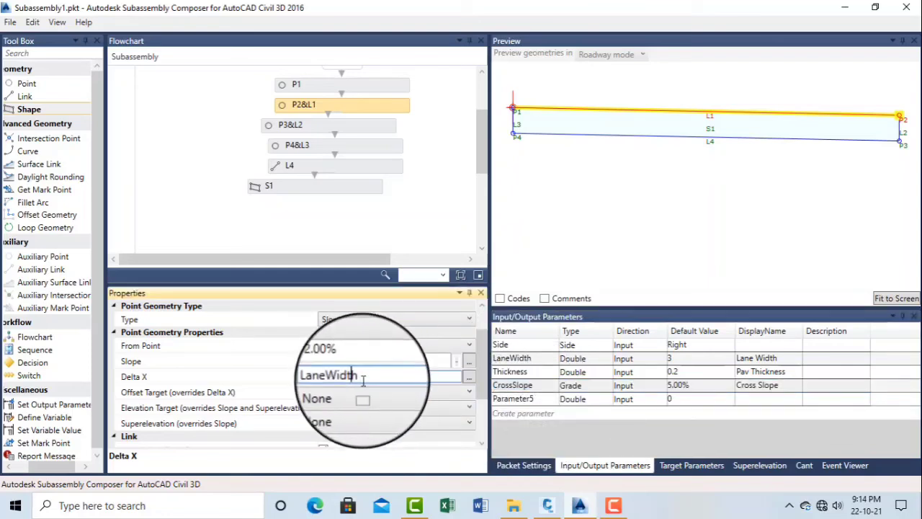
{"action": "left_click_drag", "start_coordinate": [365, 378], "coordinate": [330, 363]}
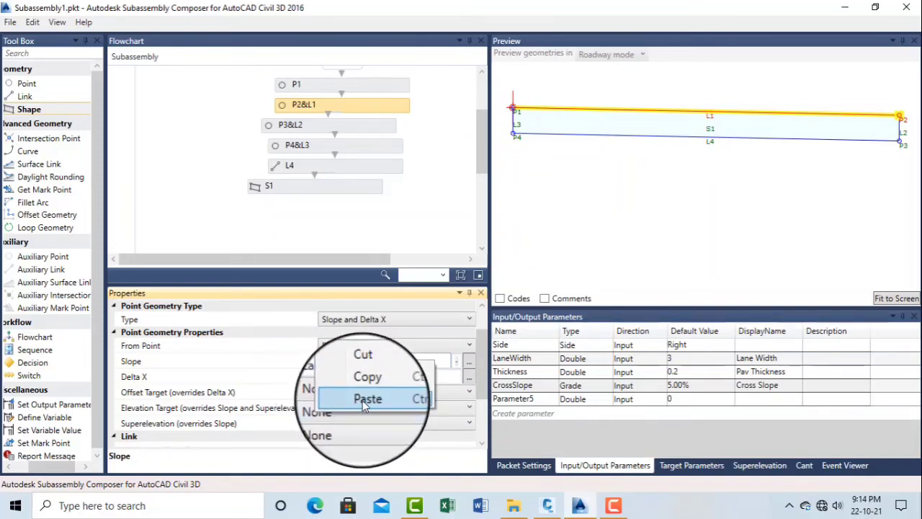
{"action": "left_click", "coordinate": [362, 399]}
{"action": "key", "text": "BackSpace"}
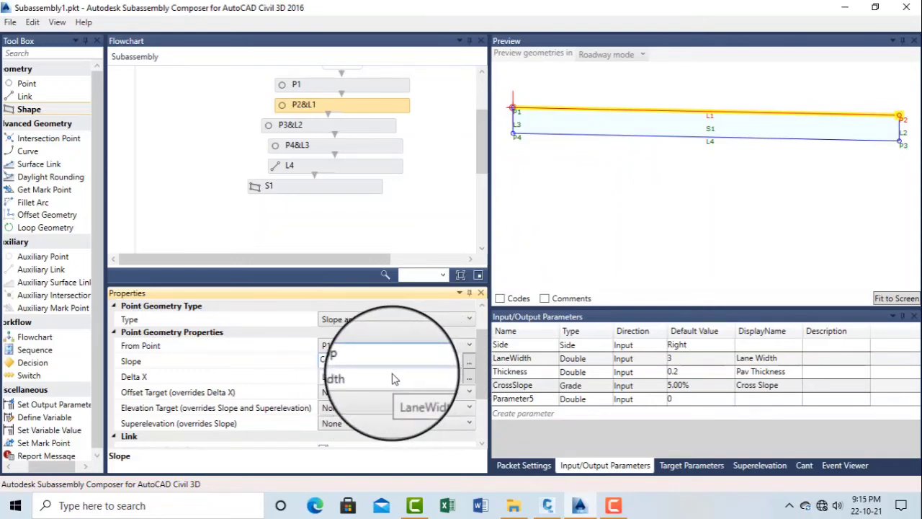
{"action": "left_click", "coordinate": [395, 379]}
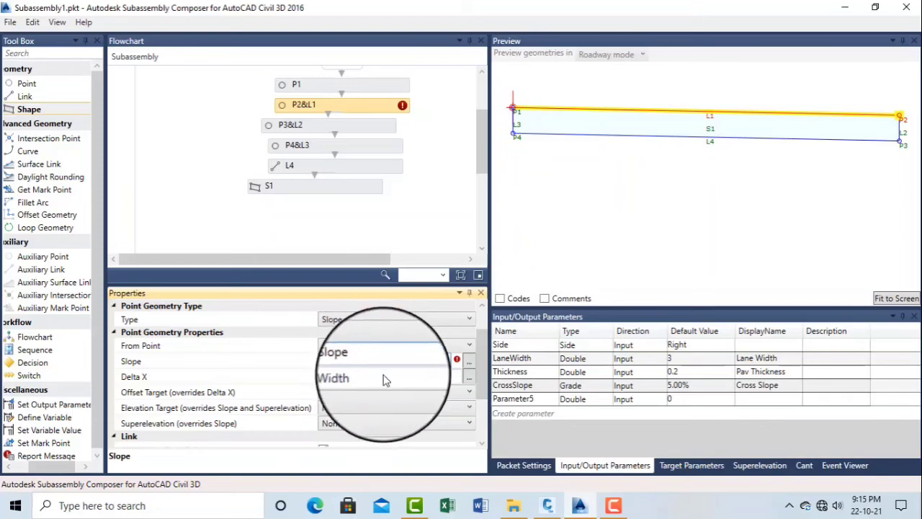
{"action": "left_click", "coordinate": [376, 376]}
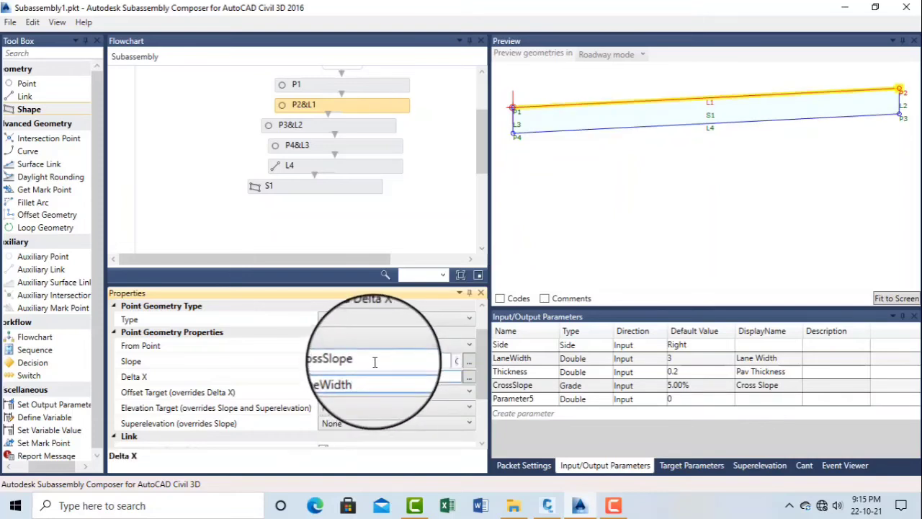
{"action": "left_click", "coordinate": [375, 362]}
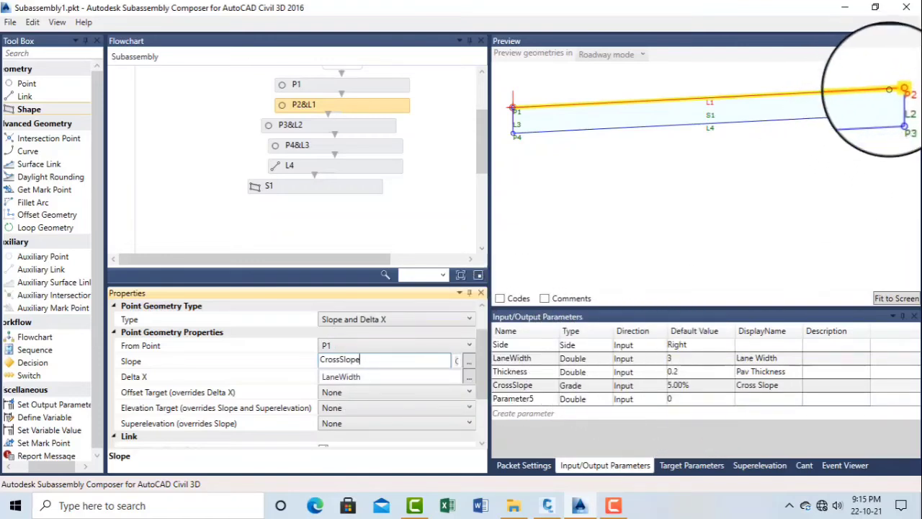
Step: Try a negative default value of -5% for the CrossSlope parameter
{"action": "left_click", "coordinate": [672, 389]}
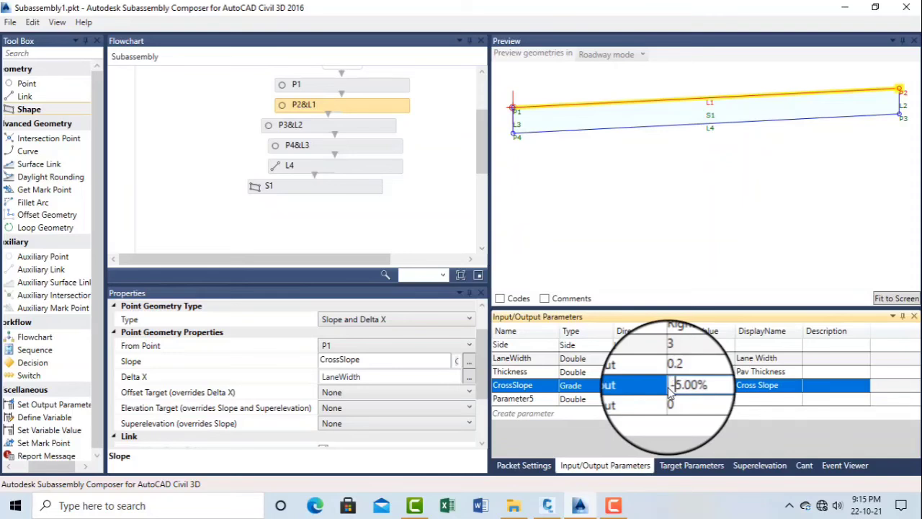
{"action": "type", "text": "-"}
{"action": "left_click", "coordinate": [671, 400]}
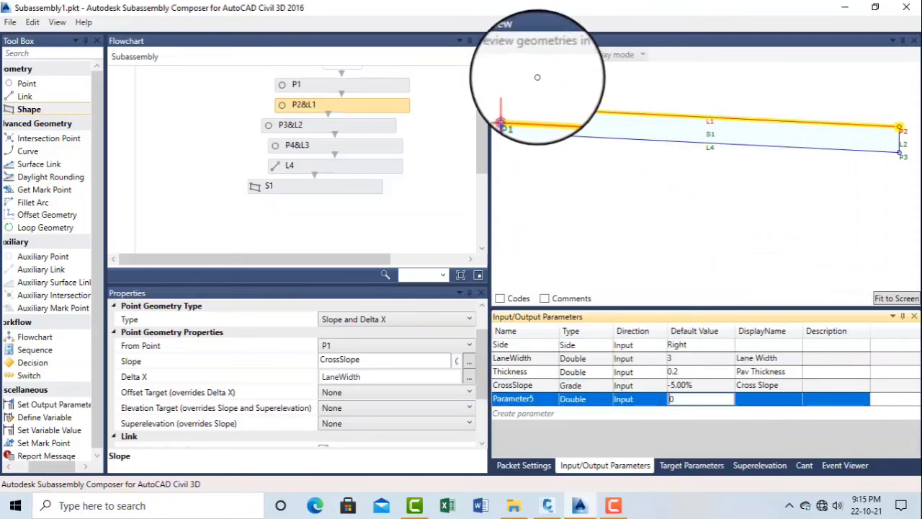
Step: Change the Slope of point P2 to -CrossSlope
{"action": "left_click", "coordinate": [323, 361]}
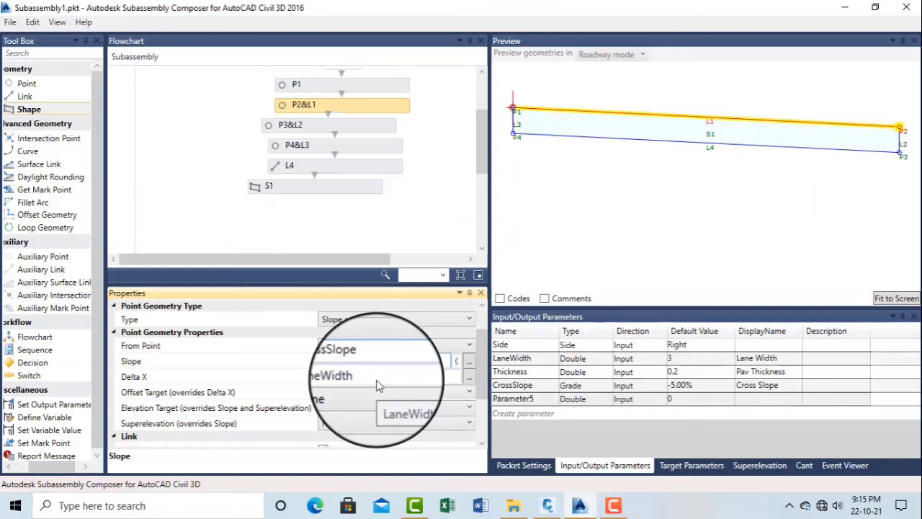
{"action": "left_click", "coordinate": [656, 386]}
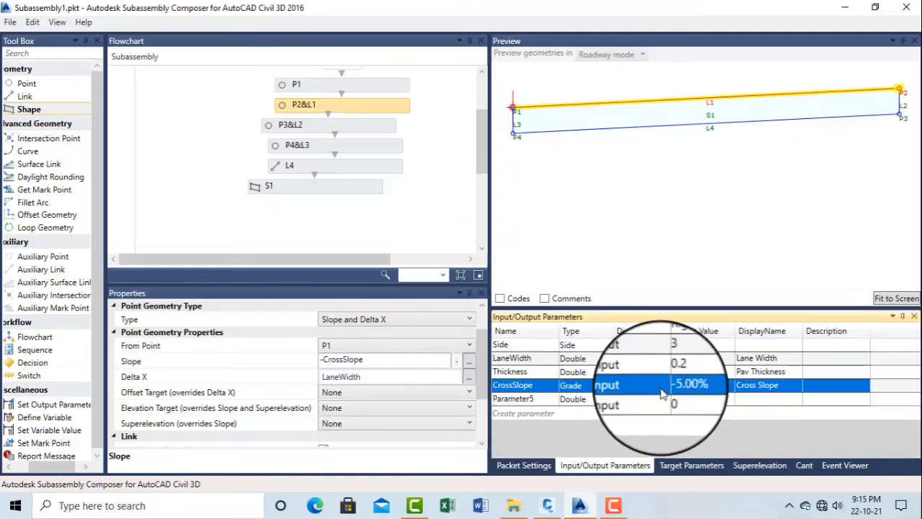
Step: Try a positive default value of 5% for the CrossSlope parameter, and set it to 2%
{"action": "left_click", "coordinate": [670, 386]}
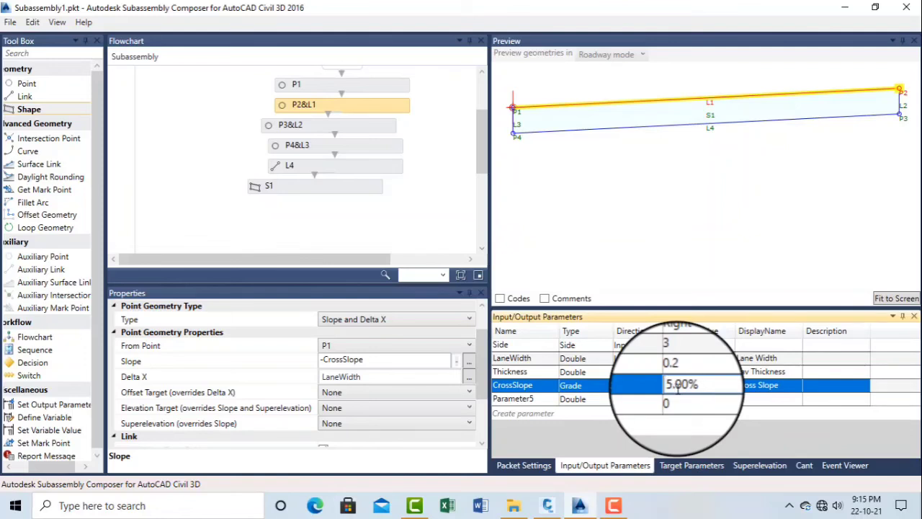
{"action": "left_click", "coordinate": [709, 413]}
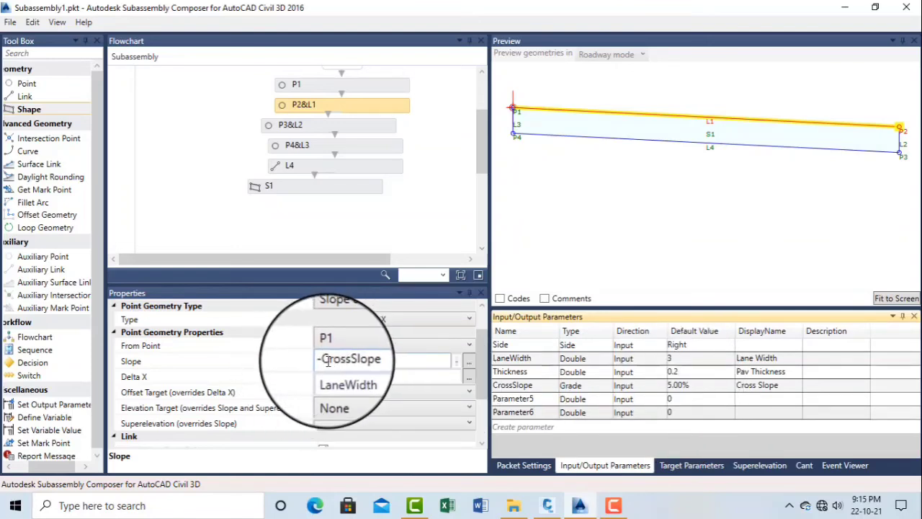
{"action": "left_click", "coordinate": [677, 386]}
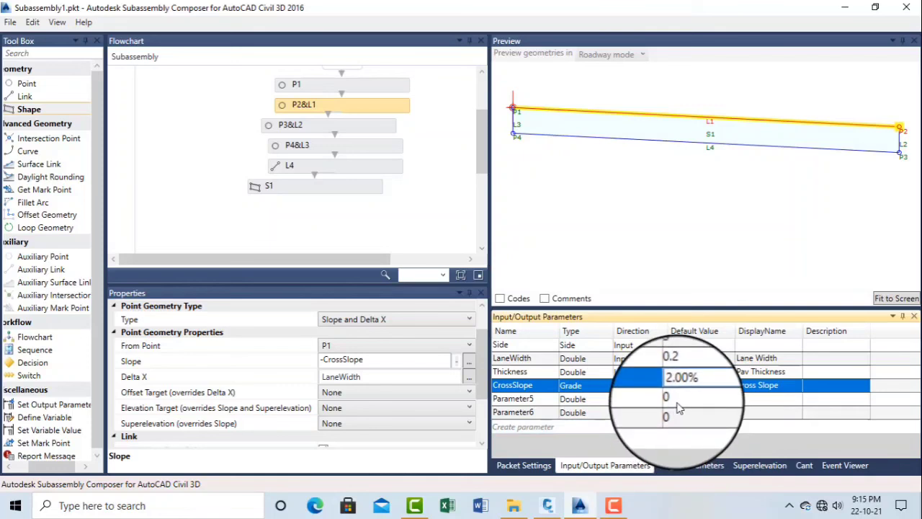
{"action": "left_click", "coordinate": [679, 401]}
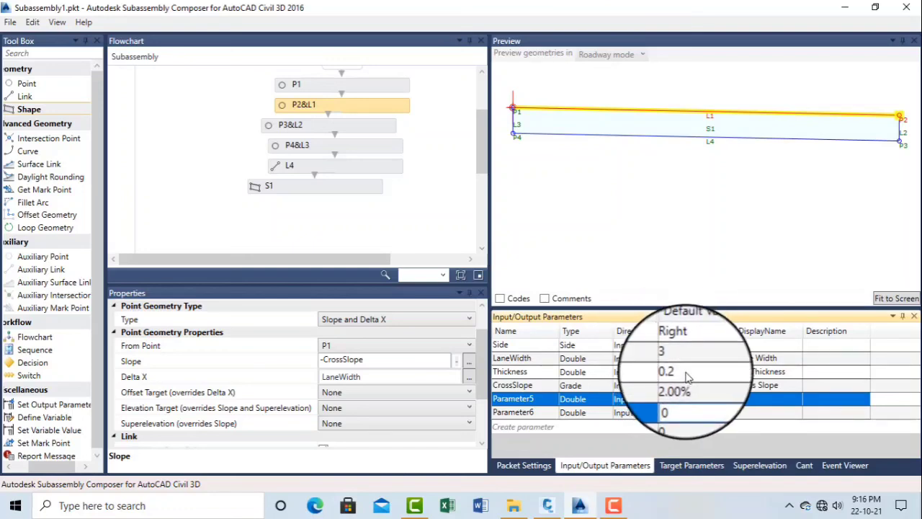
{"action": "left_click", "coordinate": [614, 510]}
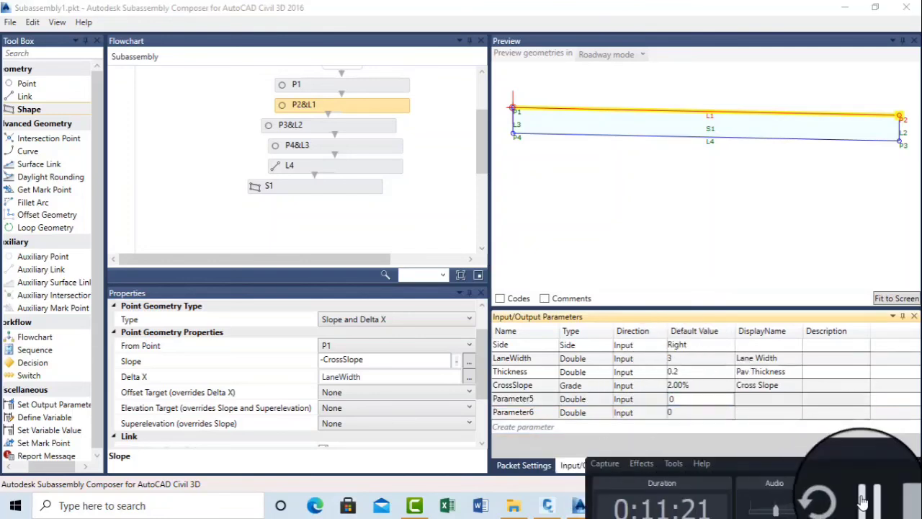
{"action": "left_click", "coordinate": [862, 504]}
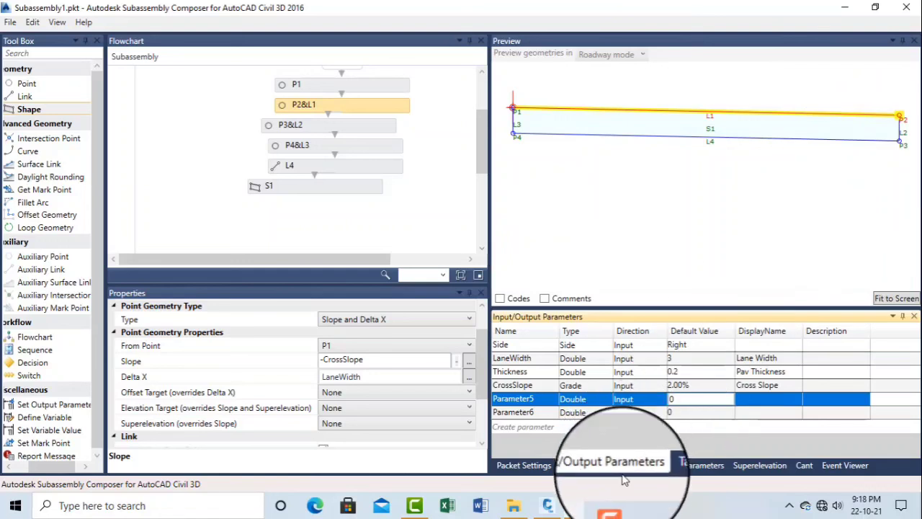
{"action": "left_click", "coordinate": [614, 506]}
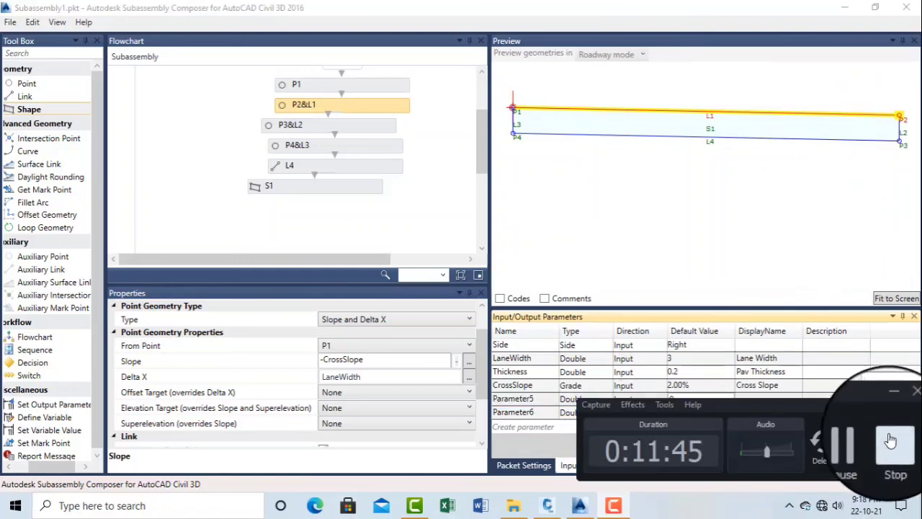